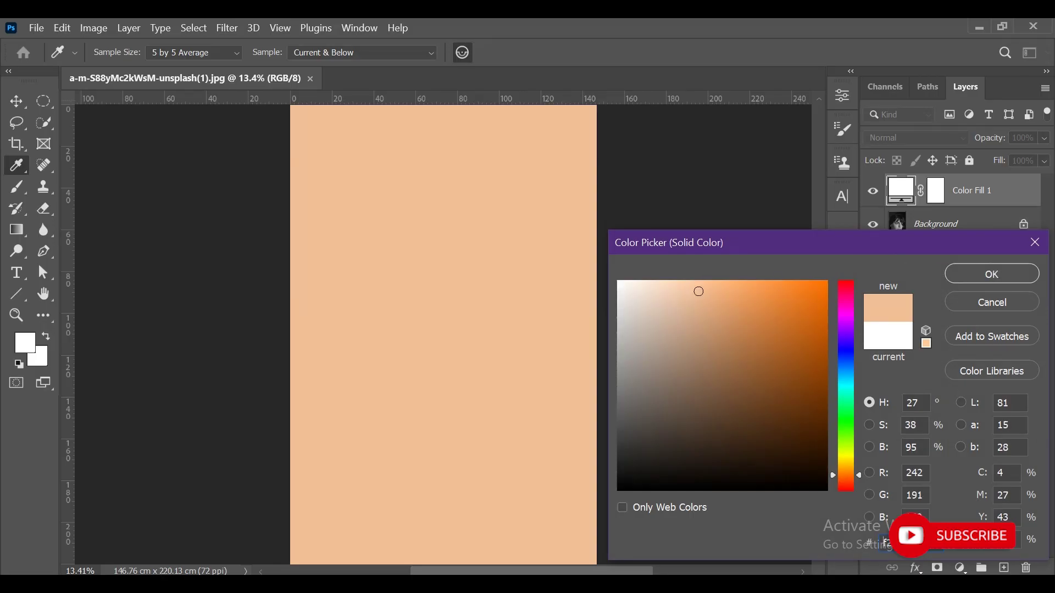
# - Confirm the peach fill colour (H 27, S 38, B 95) and set the fill layer's blend mode to Color
pyautogui.click(951, 272)
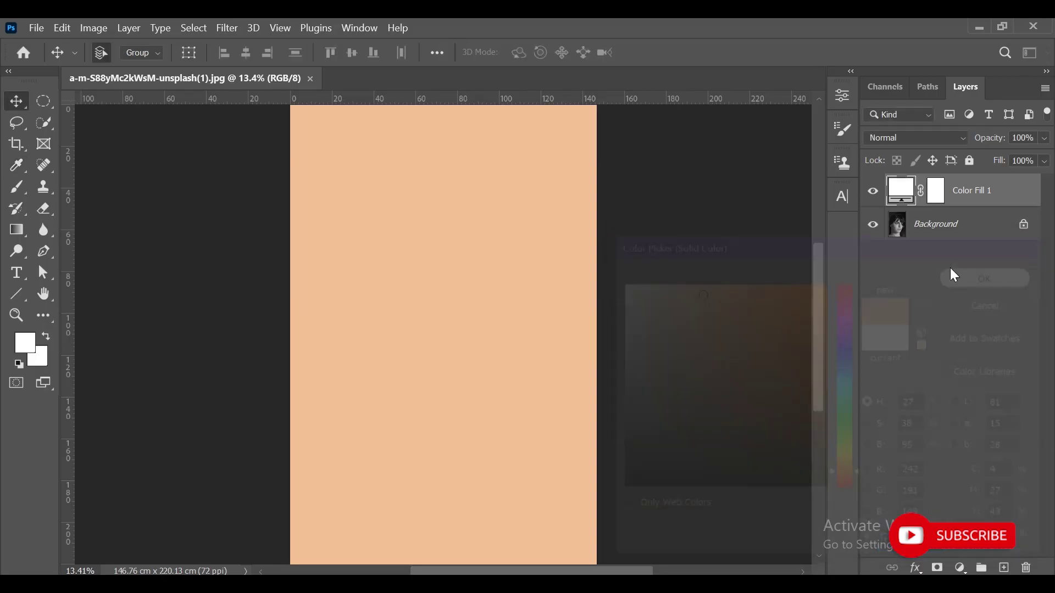
pyautogui.click(915, 137)
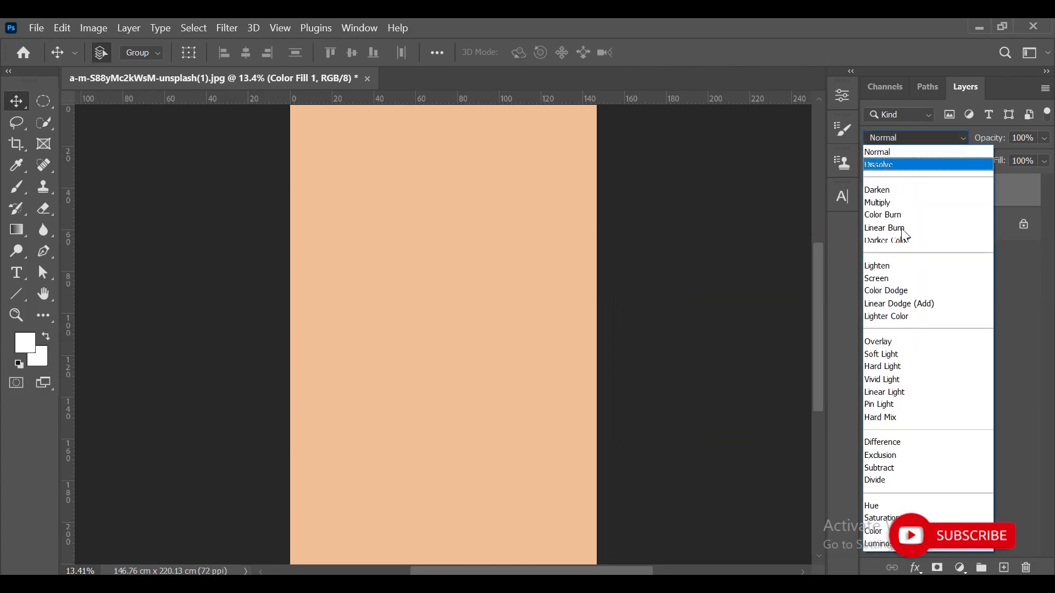
pyautogui.click(878, 532)
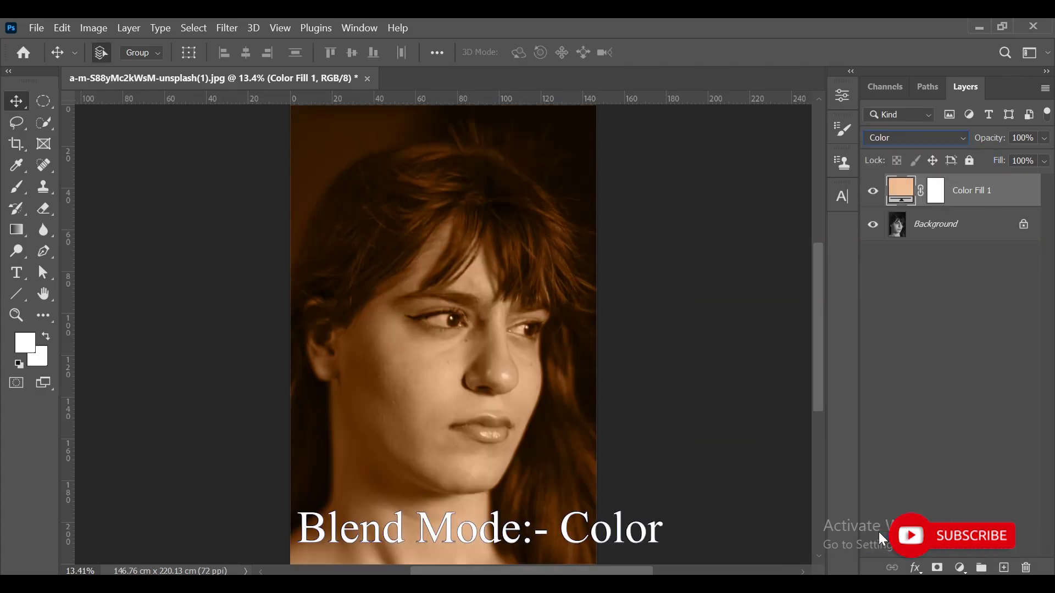
# - Invert the peach fill layer's mask to black
pyautogui.click(937, 195)
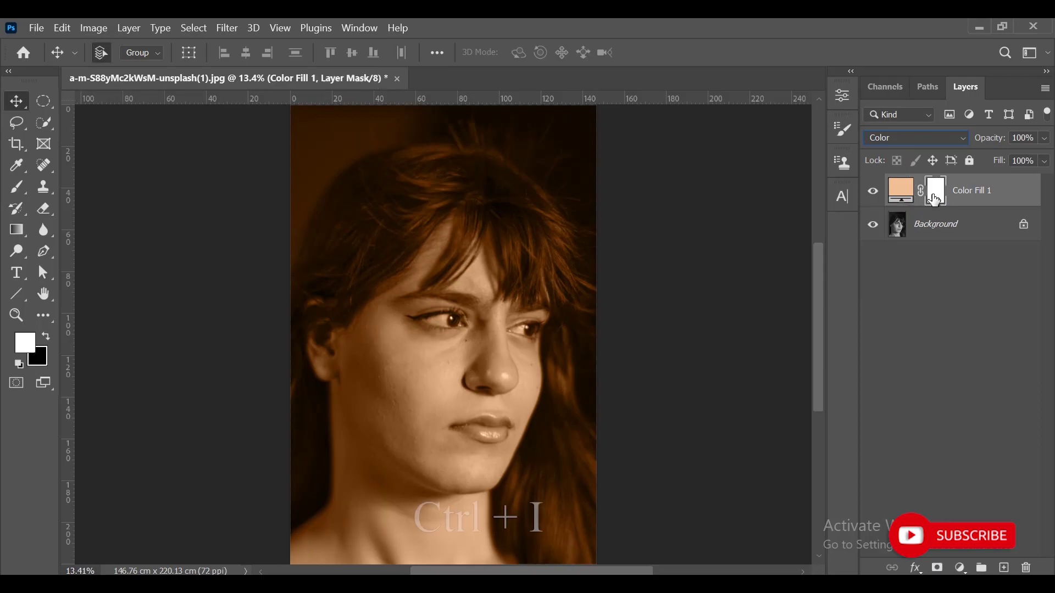
pyautogui.hotkey('ctrl', 'i')
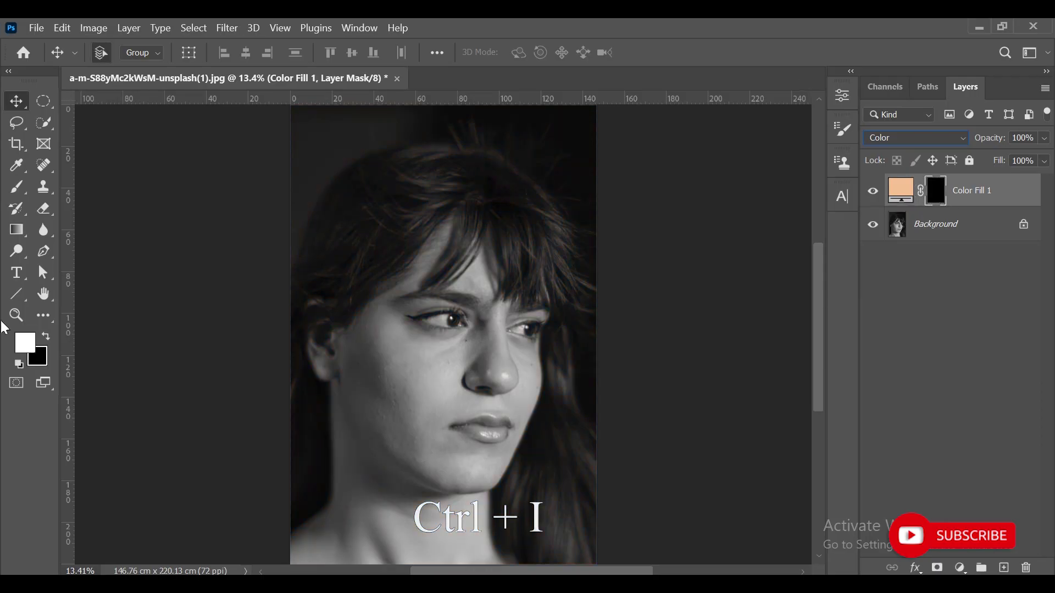
# - Paint white on the peach fill's mask over the face, ear and neck skin with a soft brush at 35% flow, leaving out the lips
pyautogui.click(16, 315)
pyautogui.moveTo(365, 384); pyautogui.dragTo(467, 420)
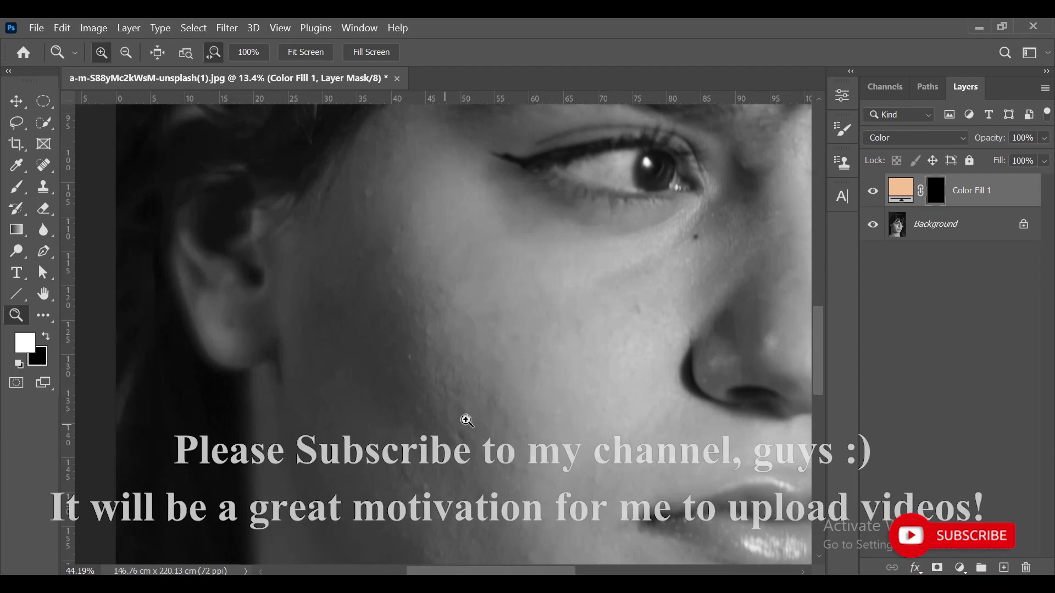
pyautogui.click(16, 194)
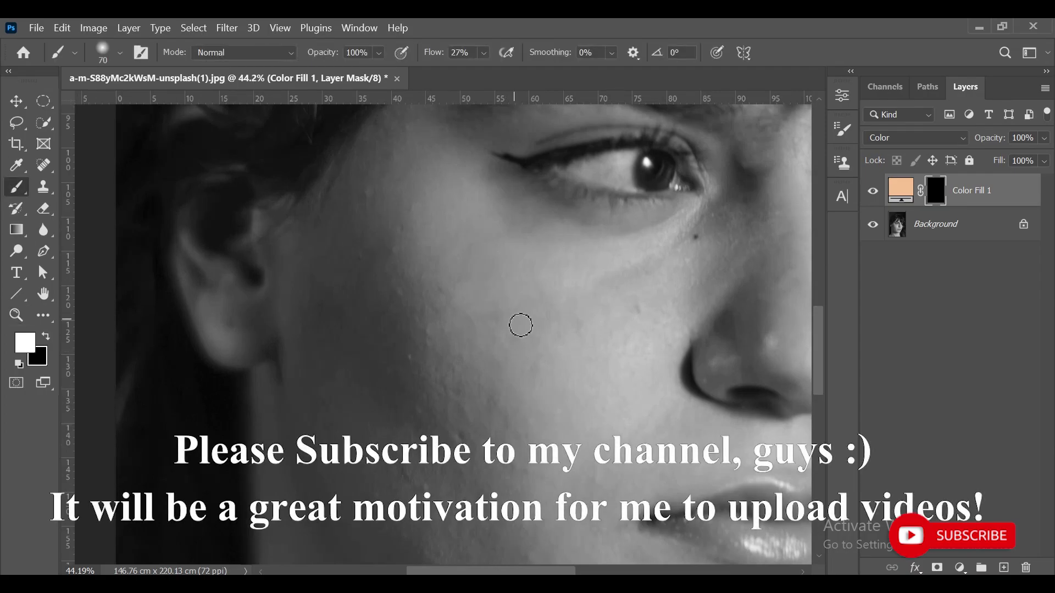
pyautogui.click(471, 50)
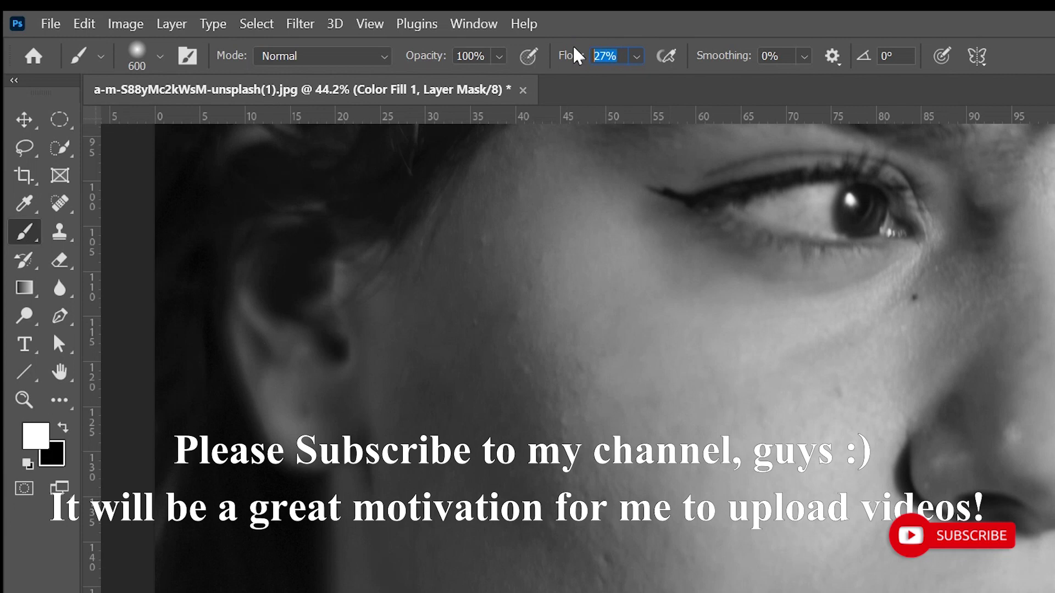
pyautogui.write('15')
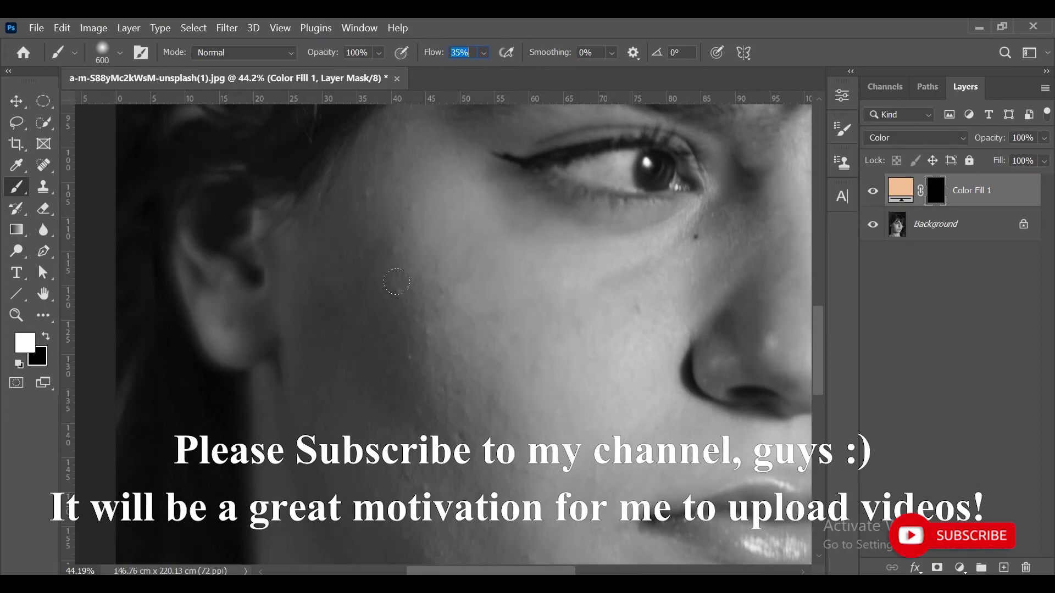
pyautogui.moveTo(396, 281); pyautogui.dragTo(400, 266)
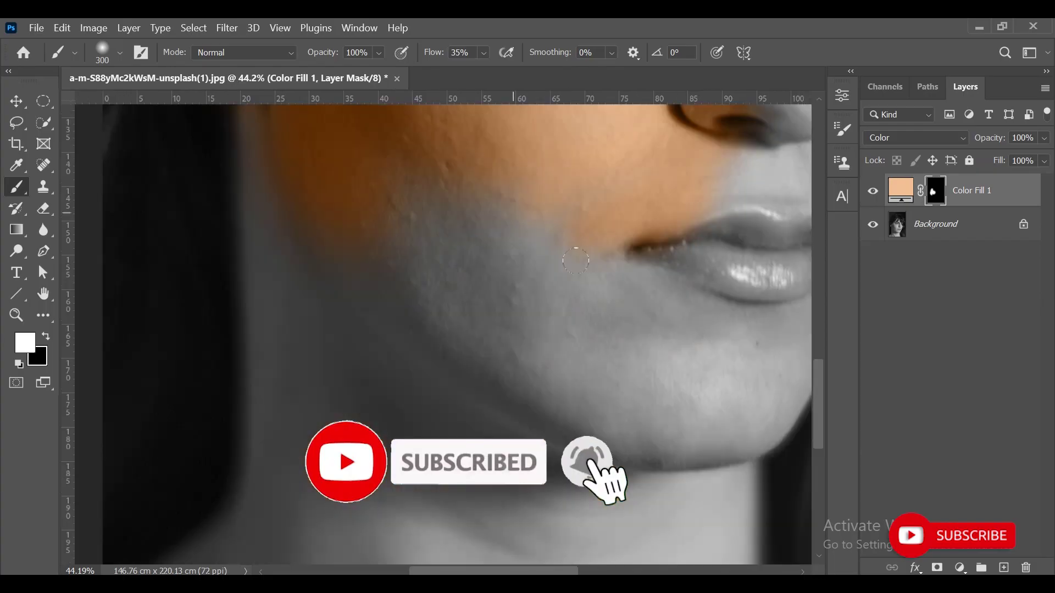
pyautogui.moveTo(636, 329); pyautogui.dragTo(681, 385)
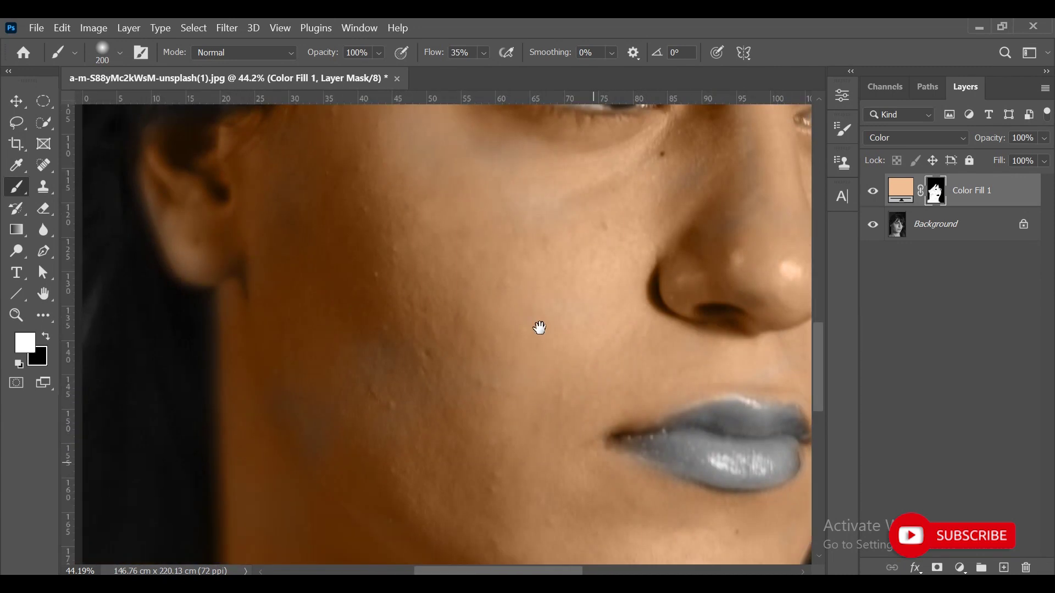
pyautogui.moveTo(540, 328); pyautogui.dragTo(278, 131)
pyautogui.moveTo(403, 401); pyautogui.dragTo(469, 175)
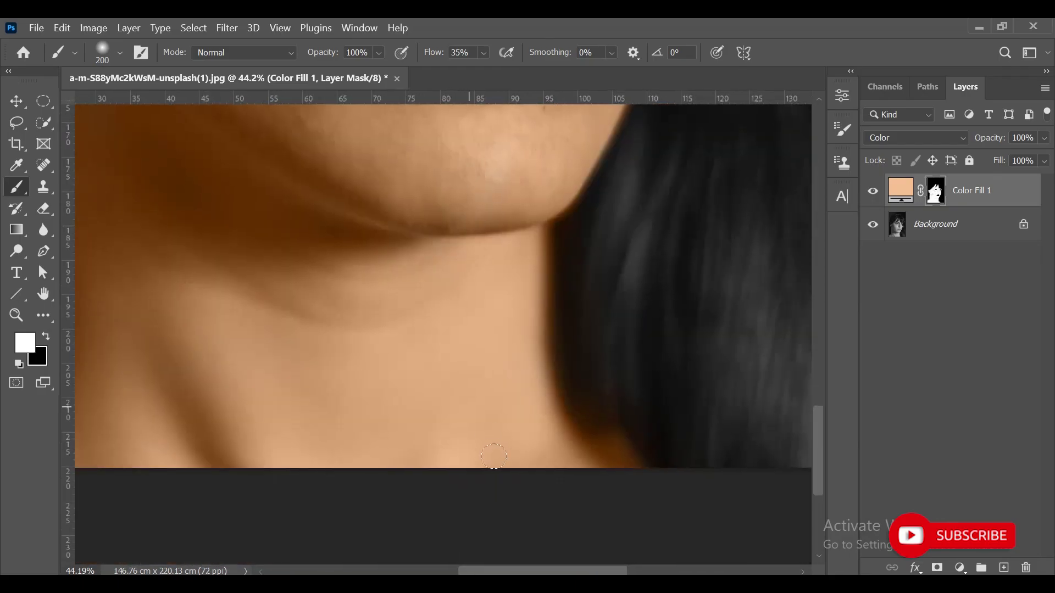
# - Adjust the skin fill layer's colour to a slightly softer peach tone
pyautogui.hotkey('ctrl', '0')
pyautogui.click(16, 122)
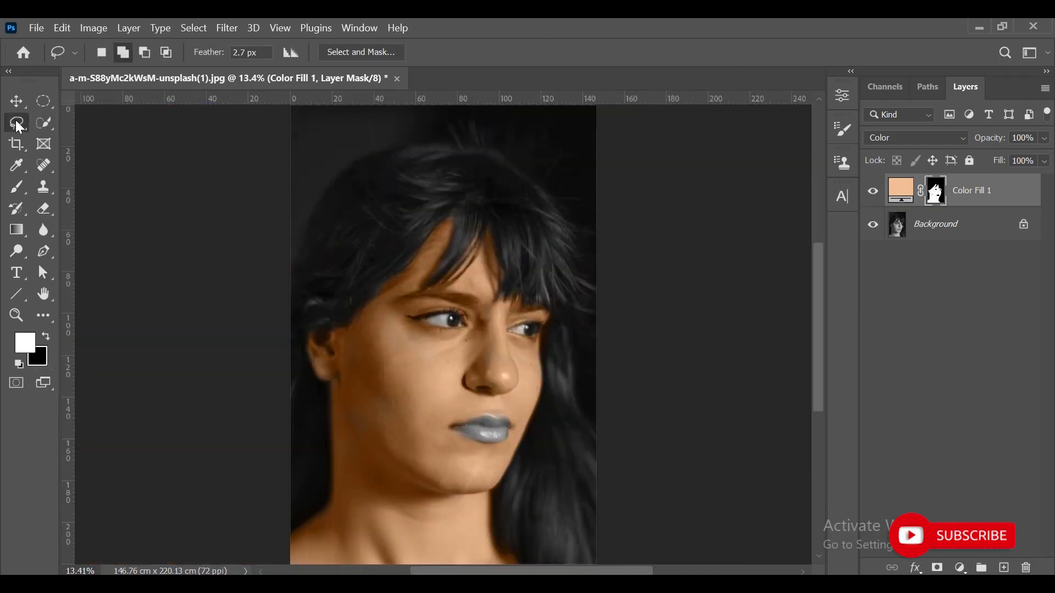
pyautogui.click(15, 107)
pyautogui.doubleClick(900, 193)
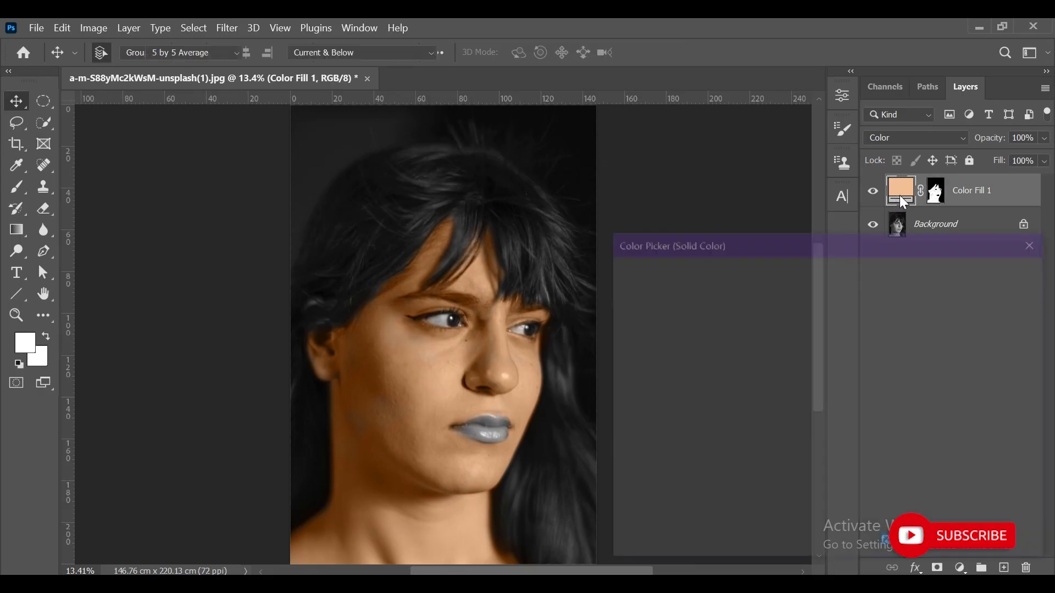
pyautogui.moveTo(799, 250); pyautogui.dragTo(814, 244)
pyautogui.click(699, 301)
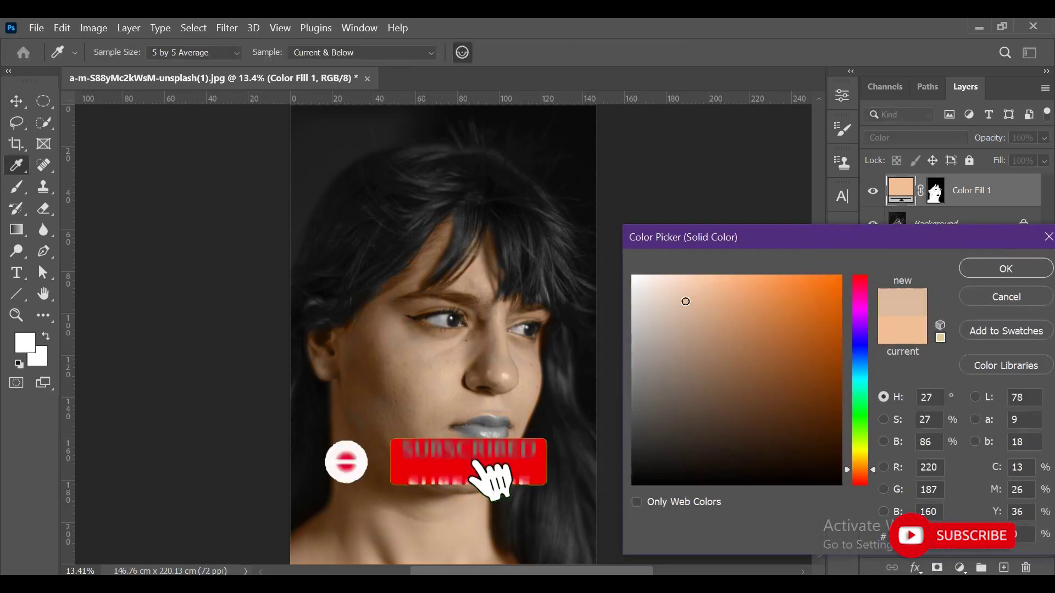
pyautogui.click(700, 291)
pyautogui.click(1013, 269)
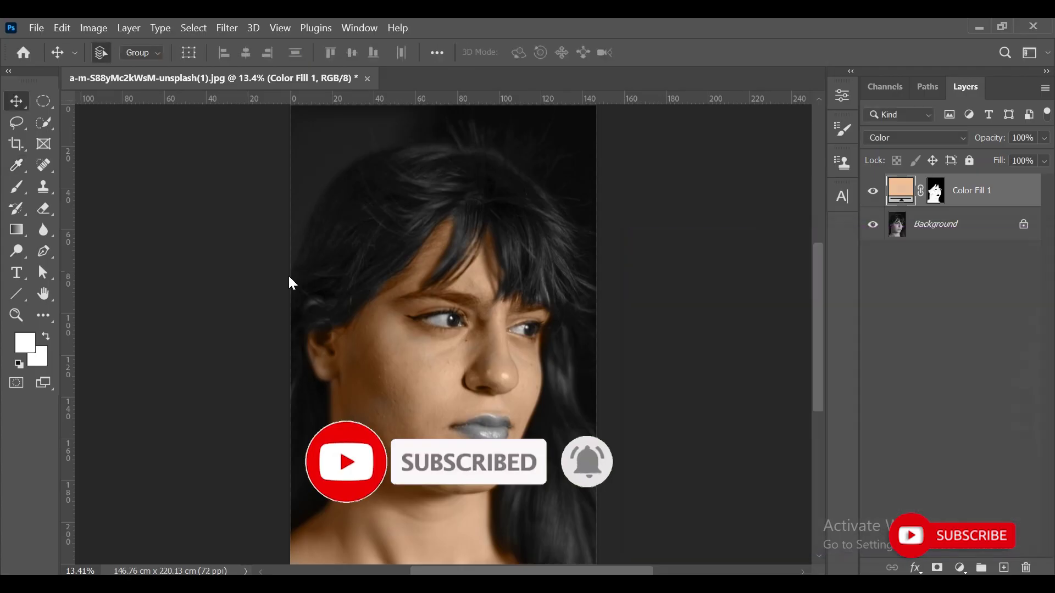
# - Touch up the uneven skin patches by painting white on the skin fill's mask
pyautogui.press('b')
pyautogui.click(936, 191)
pyautogui.press('d')
pyautogui.press('x')
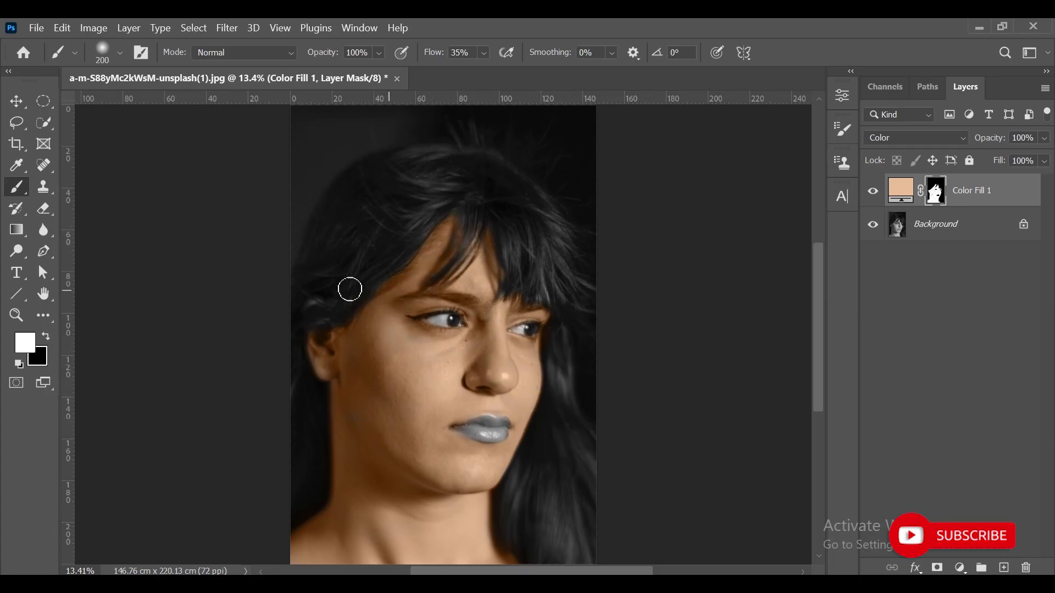
pyautogui.press('v')
pyautogui.click(976, 311)
# - Duplicate the Background layer for the work on the lips
pyautogui.click(17, 315)
pyautogui.moveTo(500, 425); pyautogui.dragTo(607, 300)
pyautogui.click(16, 102)
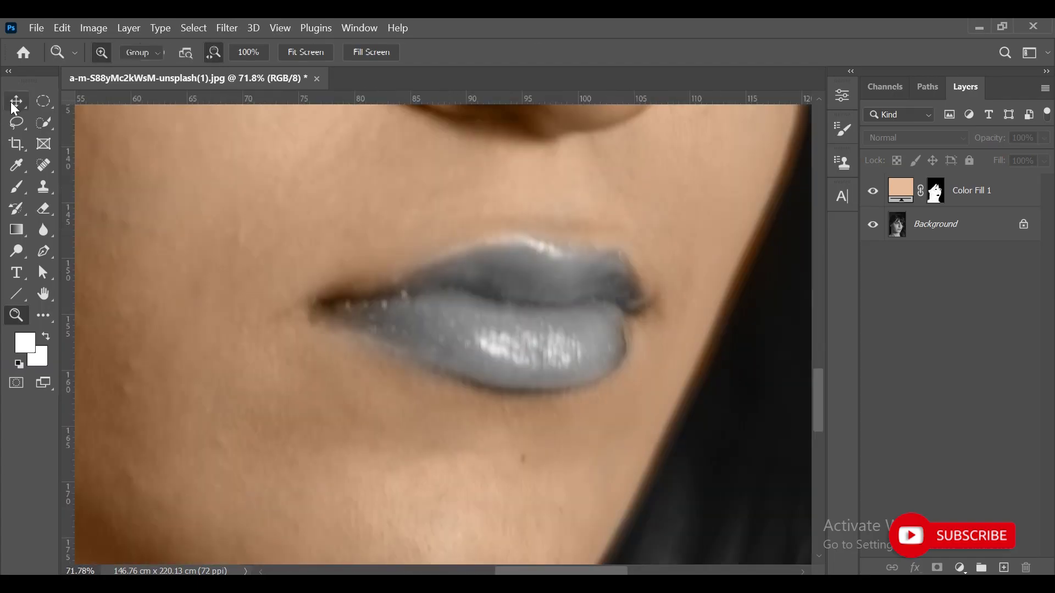
pyautogui.click(936, 223)
pyautogui.moveTo(1006, 241); pyautogui.dragTo(1004, 567)
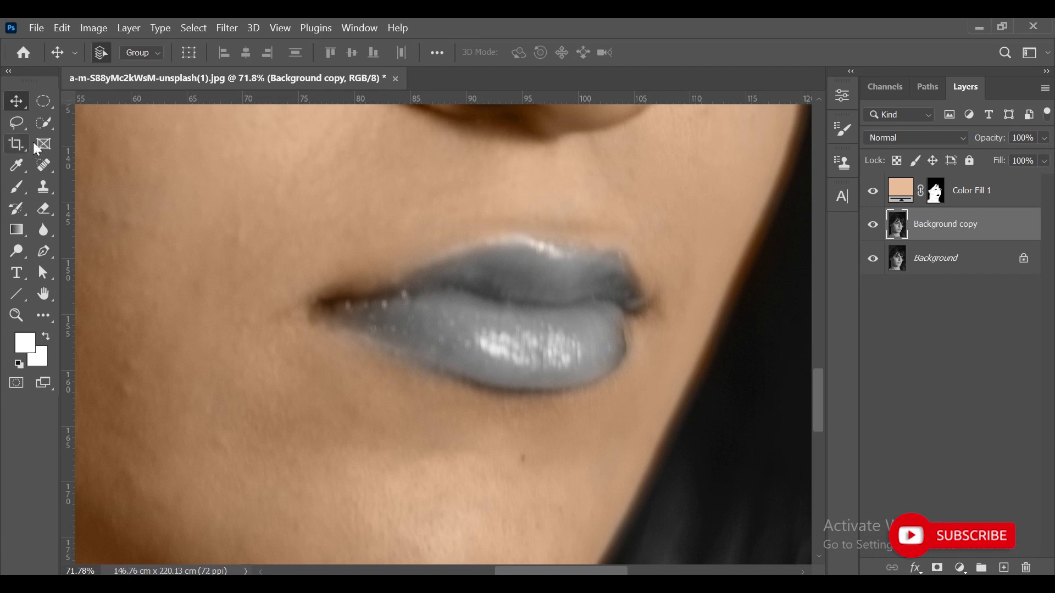
# - Select the lips with Quick Selection and correct the selection's outline and mouth corner with the Lasso tool
pyautogui.click(44, 165)
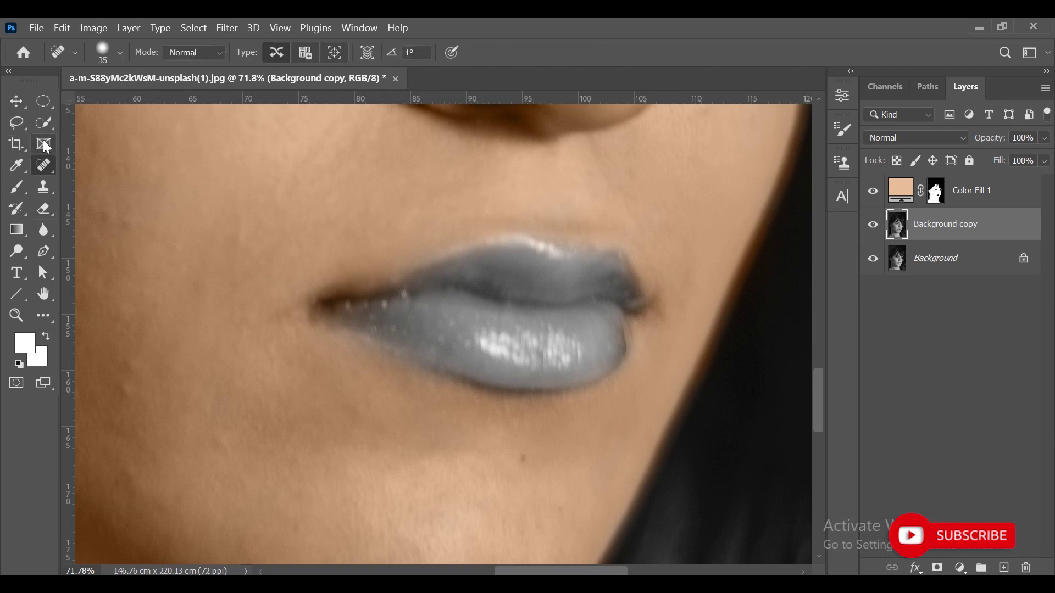
pyautogui.click(44, 123)
pyautogui.press(']')
pyautogui.moveTo(518, 283)
pyautogui.mouseDown()
pyautogui.moveTo(576, 352)
pyautogui.moveTo(419, 322)
pyautogui.mouseUp()
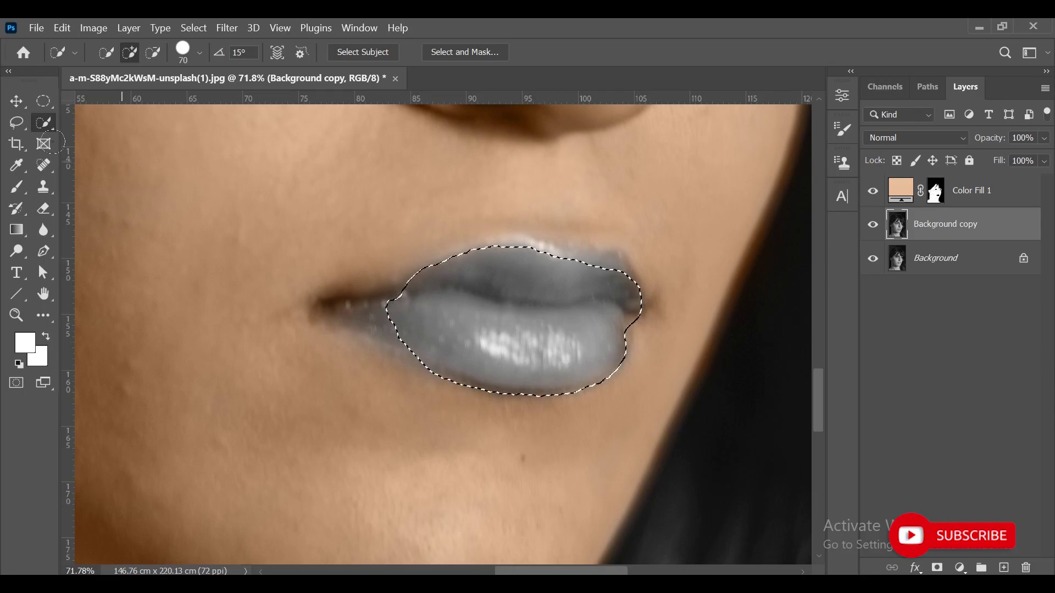
pyautogui.press('l')
pyautogui.moveTo(616, 259)
pyautogui.mouseDown()
pyautogui.moveTo(638, 282)
pyautogui.moveTo(596, 308)
pyautogui.moveTo(575, 255)
pyautogui.moveTo(608, 251)
pyautogui.moveTo(507, 236)
pyautogui.moveTo(339, 299)
pyautogui.moveTo(341, 326)
pyautogui.moveTo(394, 353)
pyautogui.moveTo(555, 297)
pyautogui.mouseUp()
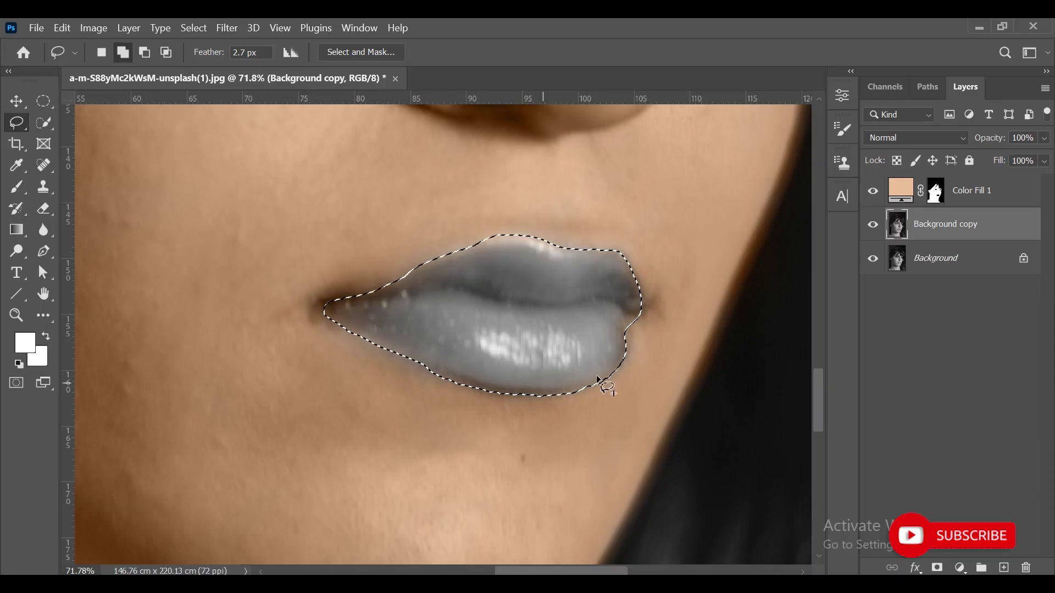
pyautogui.press('alt')
pyautogui.press('shift')
pyautogui.click(17, 101)
# - Add a dark red solid colour fill (RGB 157, 20, 20) to the selected lips
pyautogui.click(960, 569)
pyautogui.click(945, 277)
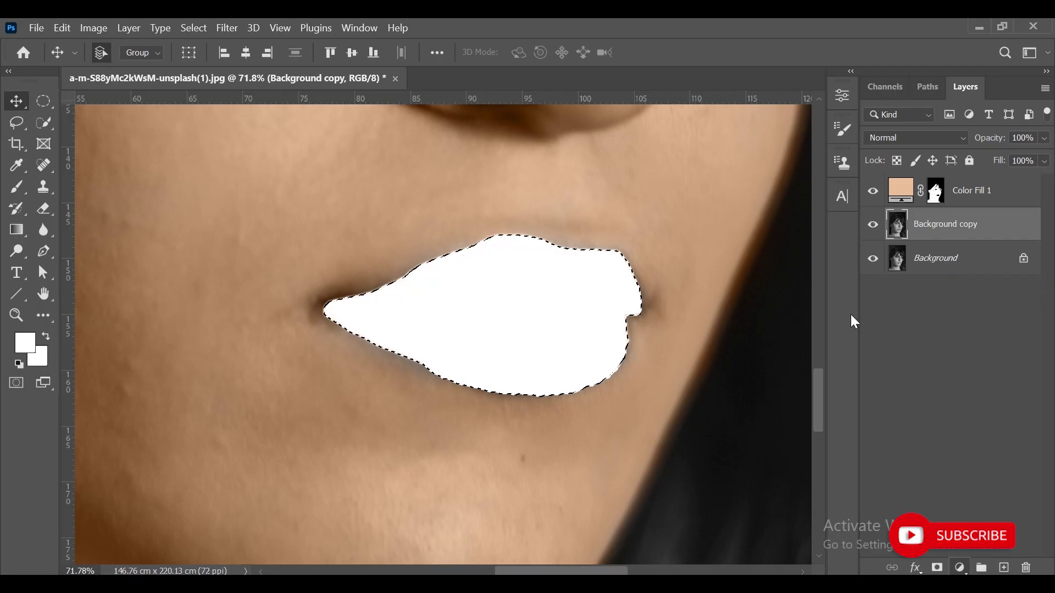
pyautogui.moveTo(822, 325); pyautogui.dragTo(799, 363)
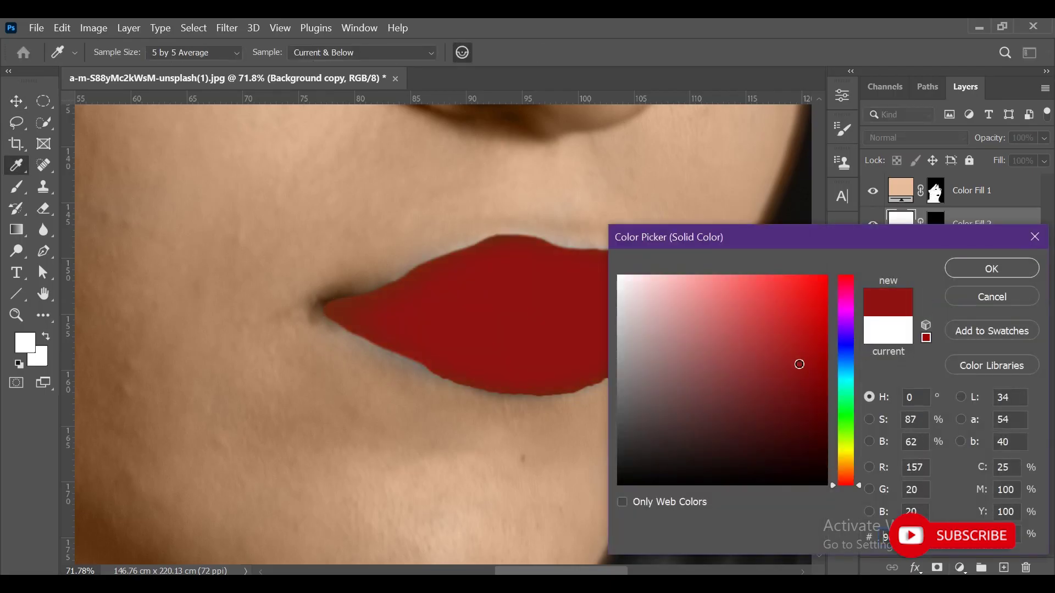
pyautogui.click(967, 271)
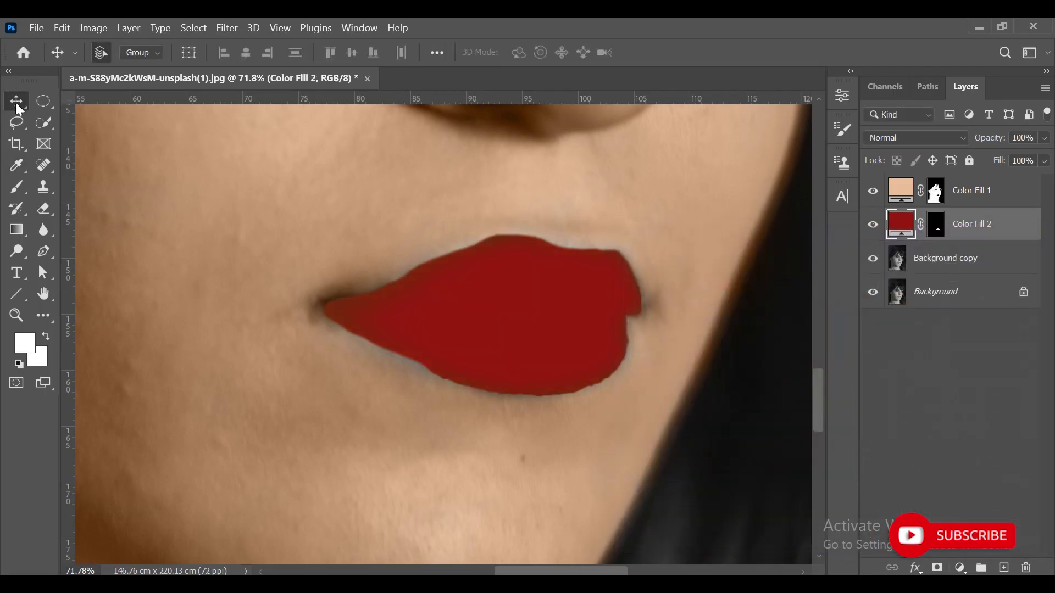
# - Set the red lip fill layer's blend mode to Color
pyautogui.hotkey('ctrl', '0')
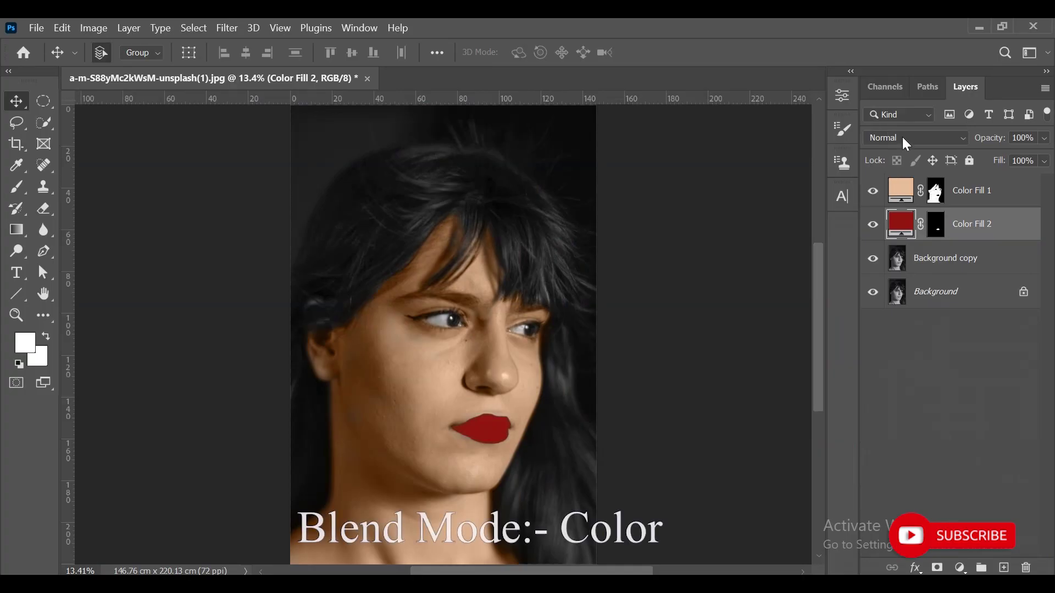
pyautogui.click(903, 138)
pyautogui.click(879, 528)
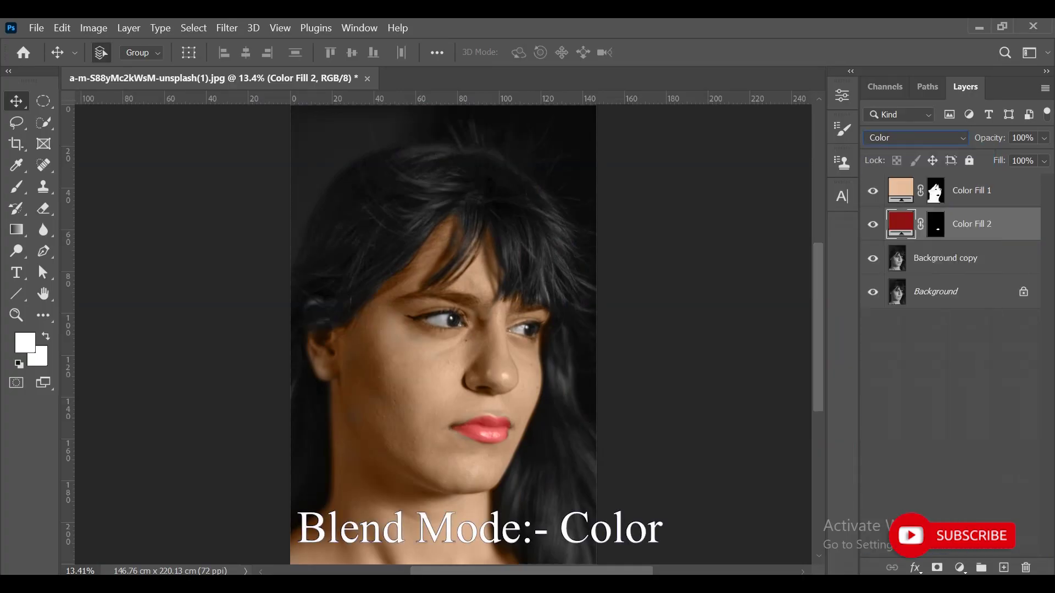
# - Change the lip fill's colour to a muted red, RGB 133, 45, 45
pyautogui.doubleClick(902, 233)
pyautogui.click(716, 396)
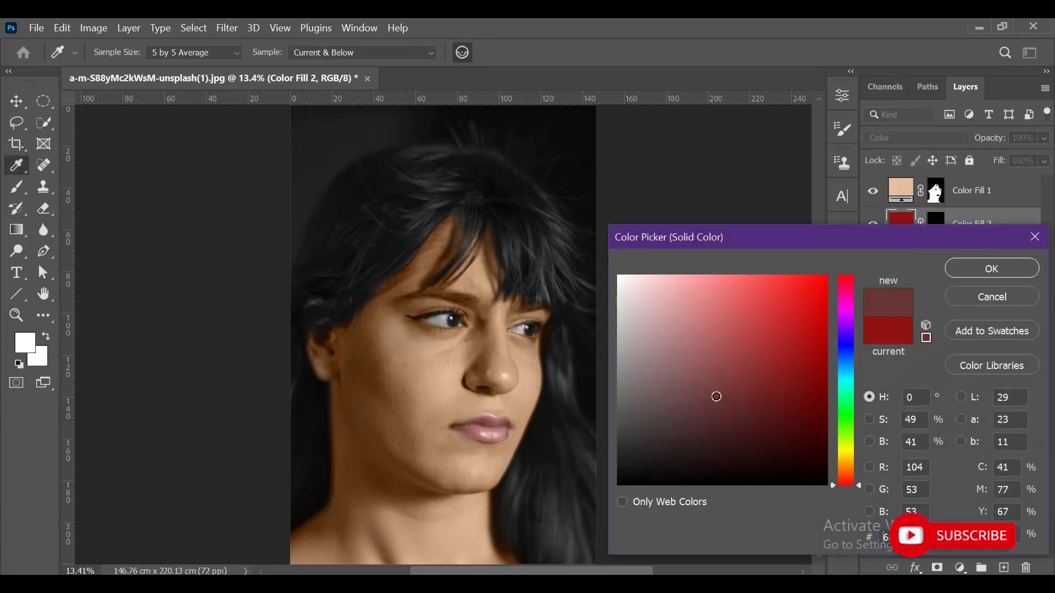
pyautogui.moveTo(716, 396)
pyautogui.mouseDown()
pyautogui.moveTo(763, 421)
pyautogui.moveTo(760, 305)
pyautogui.moveTo(777, 384)
pyautogui.moveTo(756, 374)
pyautogui.mouseUp()
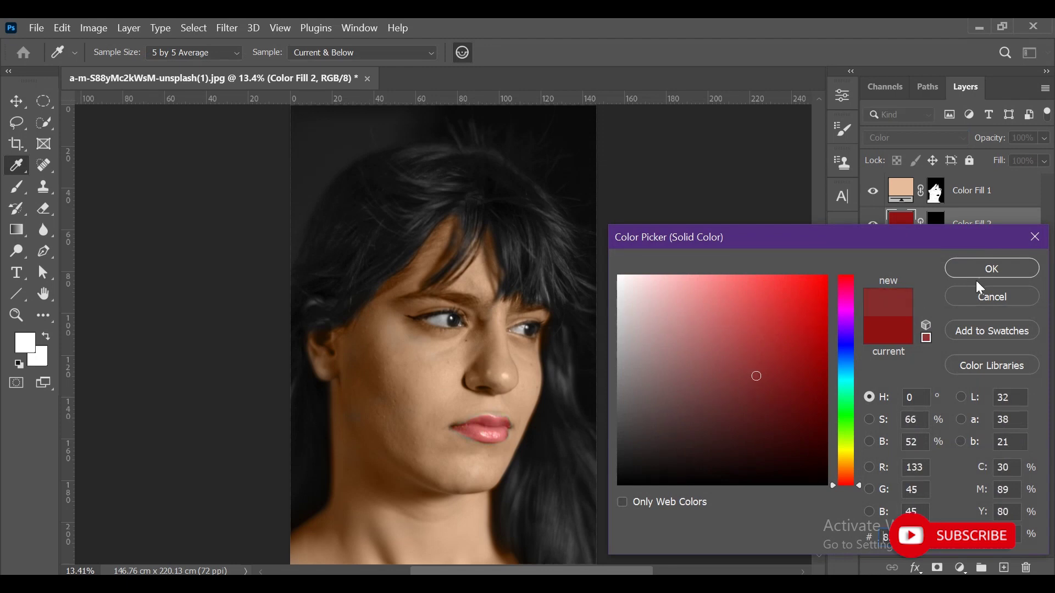
pyautogui.click(977, 275)
# - Refine the edges of the lip colour by painting on the lip fill's mask with a soft brush at size 70
pyautogui.click(16, 314)
pyautogui.moveTo(464, 428); pyautogui.dragTo(556, 453)
pyautogui.moveTo(697, 308); pyautogui.dragTo(514, 288)
pyautogui.click(936, 225)
pyautogui.press('b')
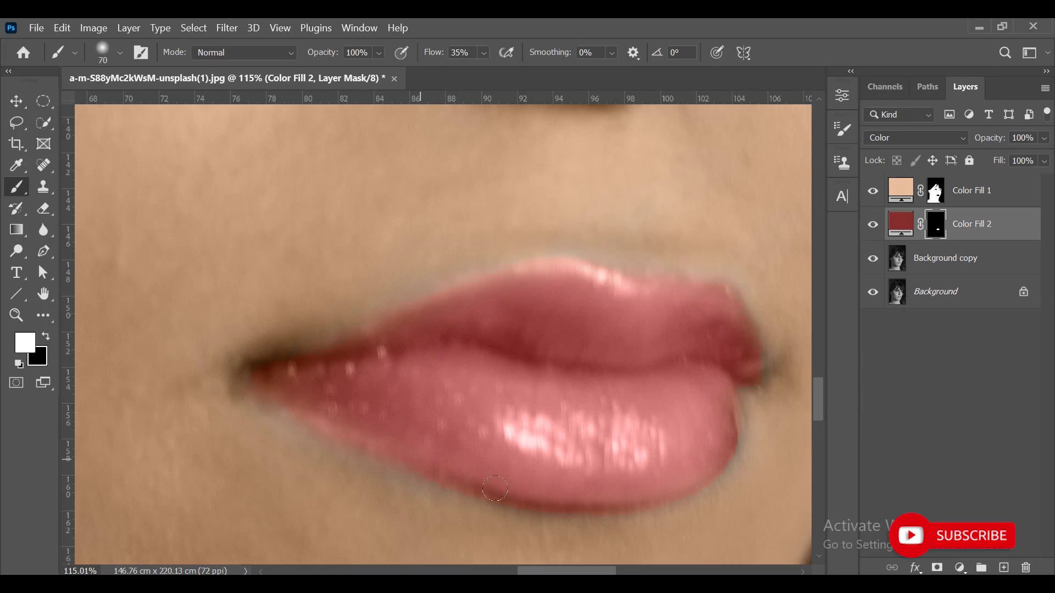
# - Paint white on the skin fill's mask to cover the grey gaps around the lips and mouth corners
pyautogui.click(937, 193)
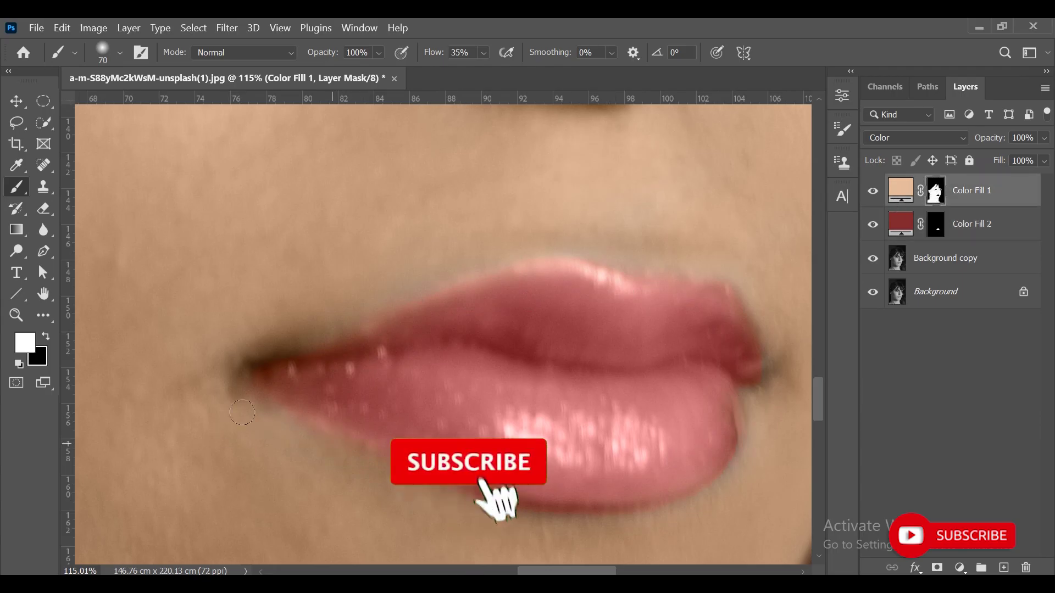
pyautogui.hscroll(2, 363, 271)
pyautogui.press('v')
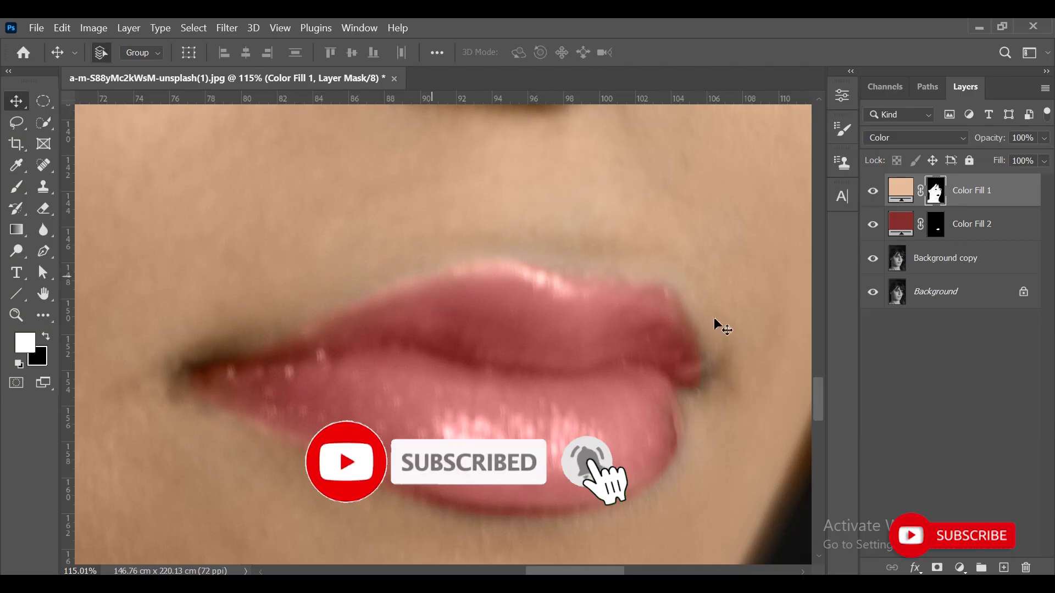
pyautogui.click(16, 187)
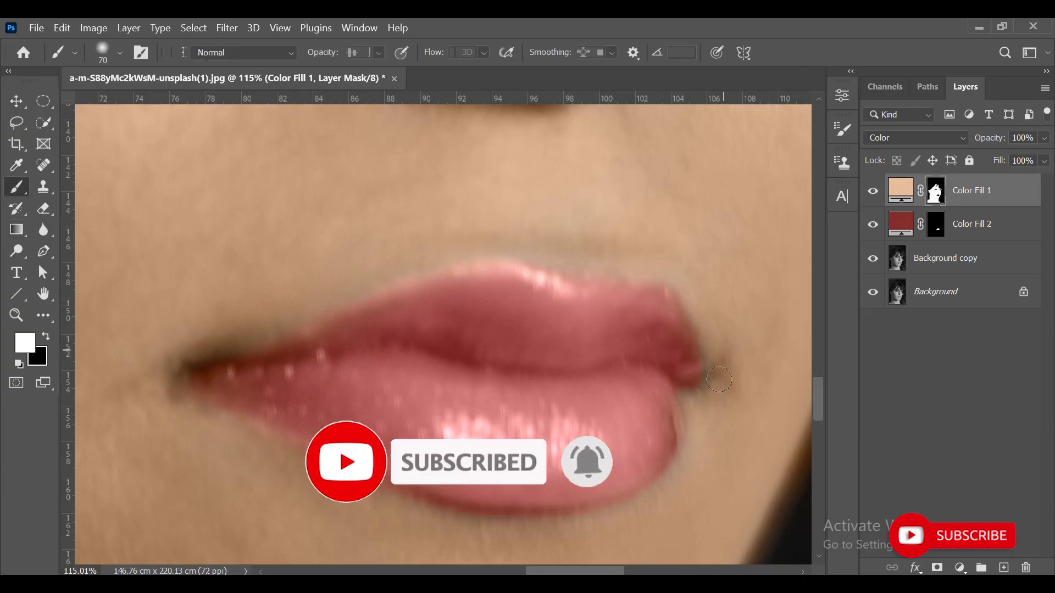
# - Select the lip fill's mask again and finish the touch-up of the lip edges
pyautogui.click(935, 224)
pyautogui.click(16, 100)
pyautogui.hotkey('ctrl', '0')
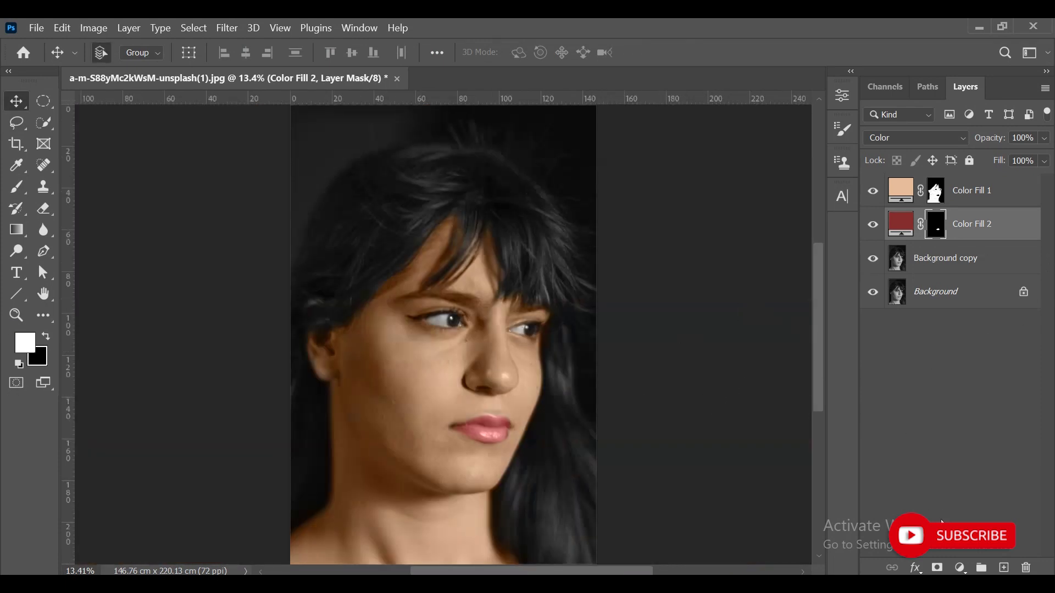
# - Add a solid colour fill layer in dark brown, RGB 79, 52, 40, for the hair
pyautogui.click(961, 566)
pyautogui.click(922, 262)
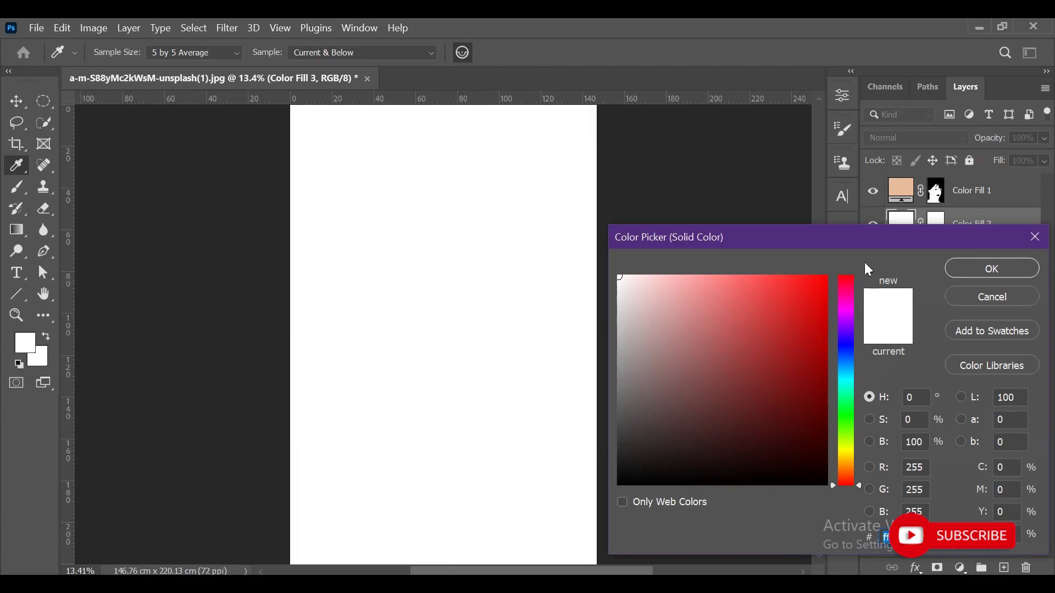
pyautogui.click(846, 425)
pyautogui.click(850, 473)
pyautogui.moveTo(714, 391); pyautogui.dragTo(719, 417)
pyautogui.click(992, 269)
# - Move the brown fill layer to the top of the layer stack and set its blend mode to Color
pyautogui.press('v')
pyautogui.moveTo(984, 224); pyautogui.dragTo(973, 179)
pyautogui.click(915, 138)
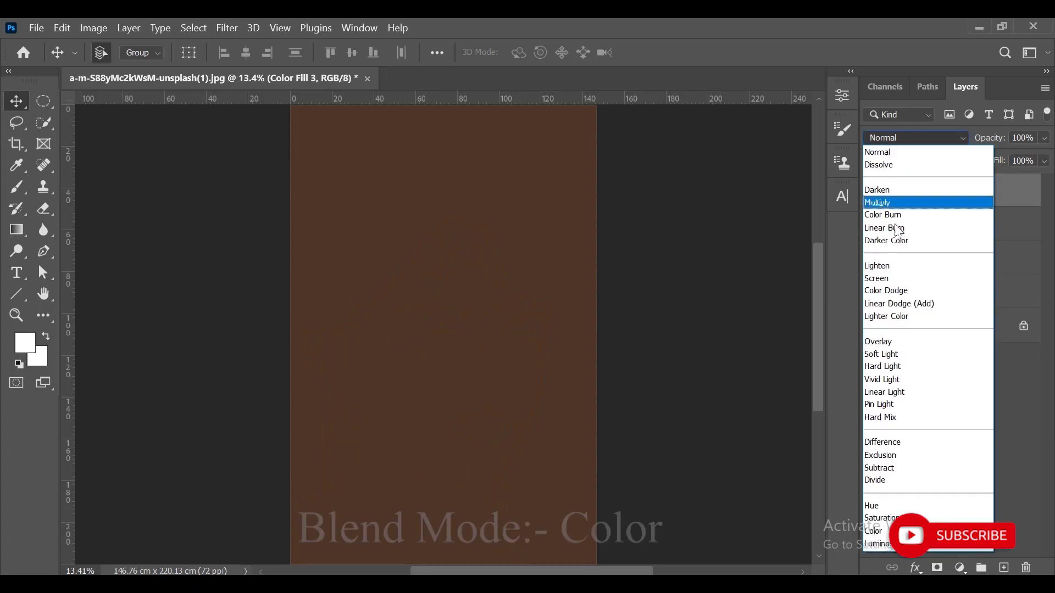
pyautogui.click(867, 535)
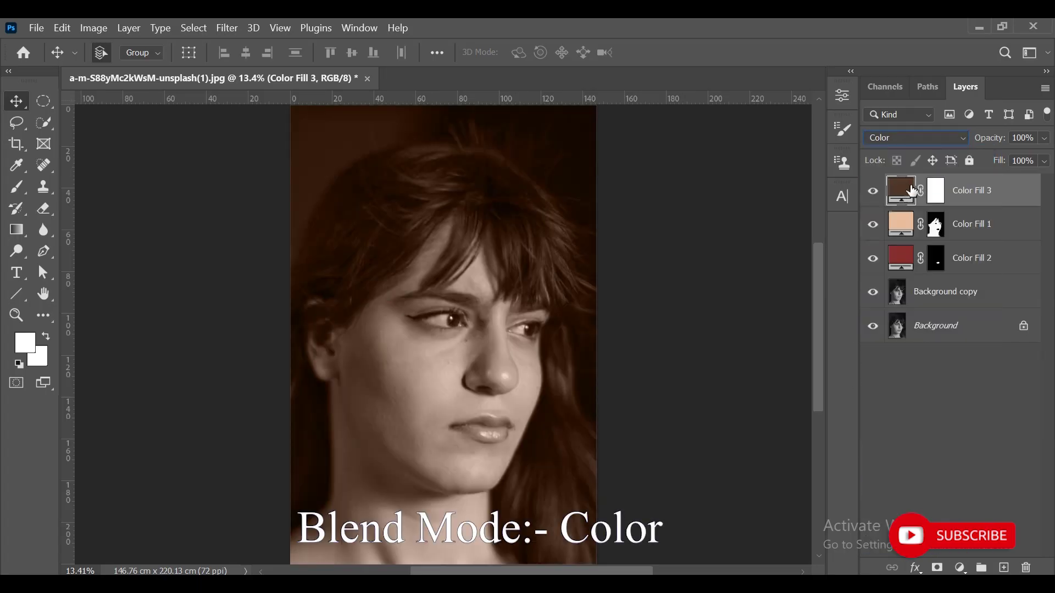
# - Invert the brown fill's layer mask to black so its colour is hidden everywhere
pyautogui.click(943, 192)
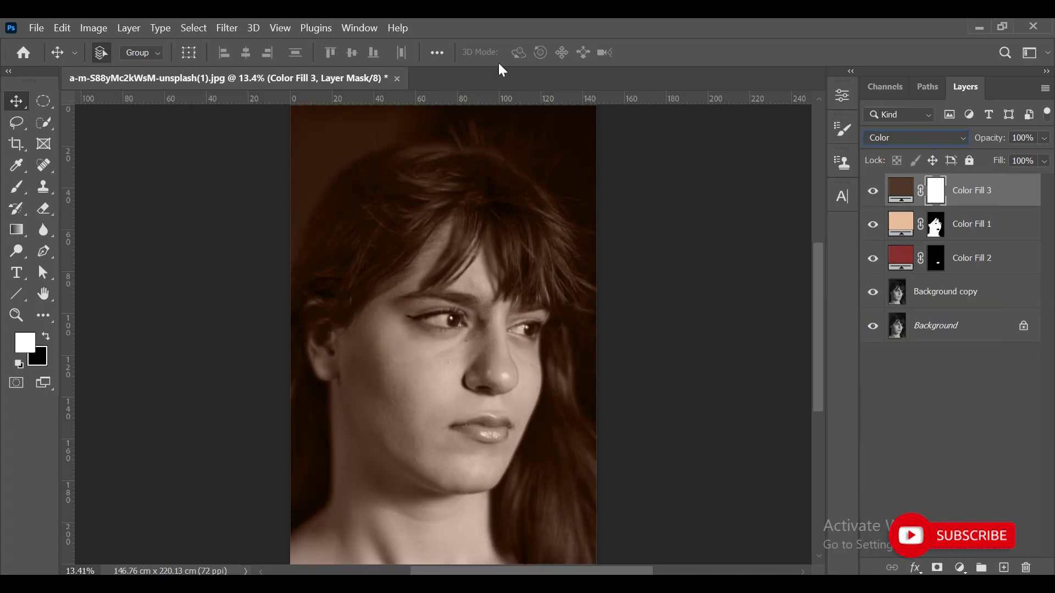
pyautogui.press('b')
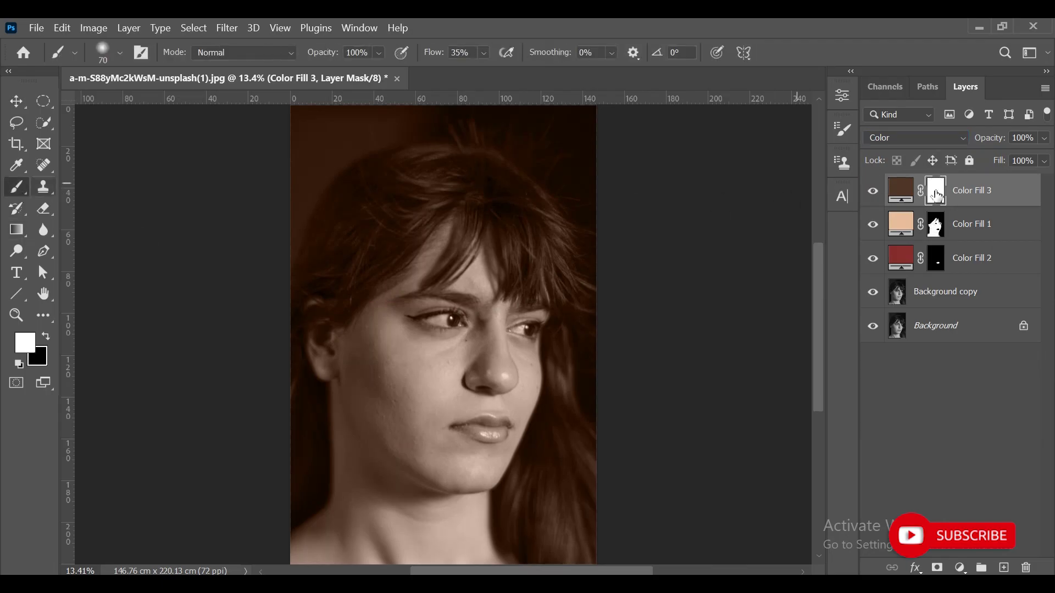
pyautogui.hotkey('ctrl', 'i')
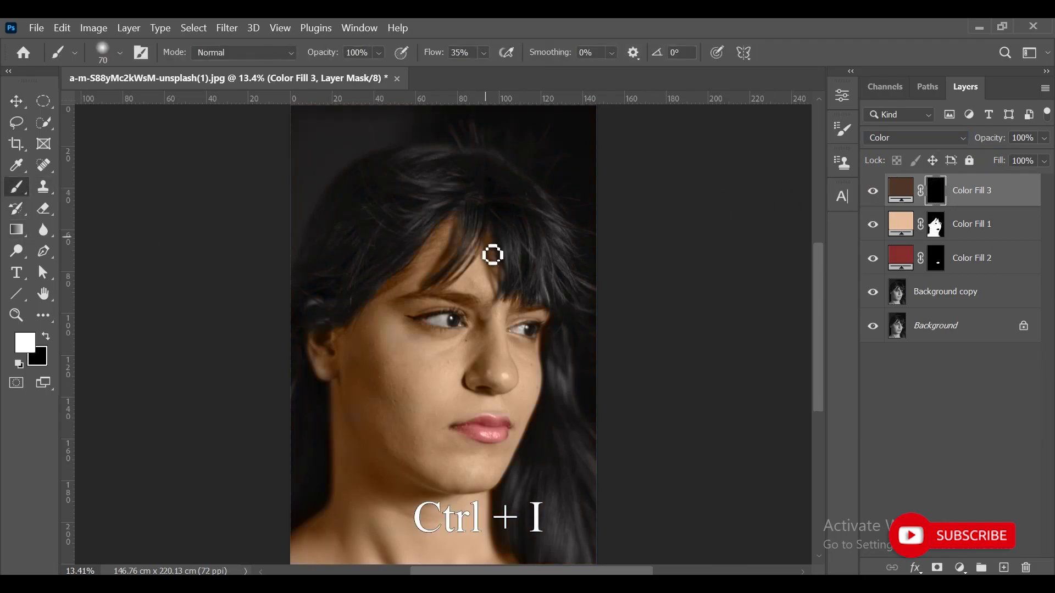
# - Paint white over the hair on the brown fill's mask with a large soft brush, including the fringe and the strands beside the face
pyautogui.press(']')
pyautogui.press(']')
pyautogui.press(']')
pyautogui.press(']')
pyautogui.press(']')
pyautogui.press(']')
pyautogui.press(']')
pyautogui.press(']')
pyautogui.press(']')
pyautogui.press(']')
pyautogui.press(']')
pyautogui.press(']')
pyautogui.press(']')
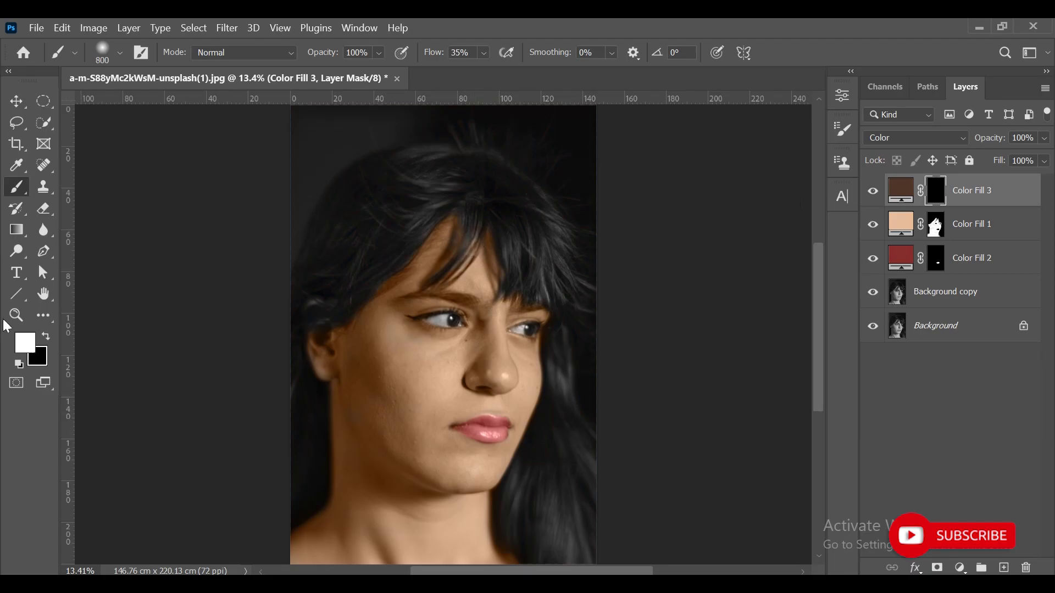
pyautogui.scroll(1, 375, 308)
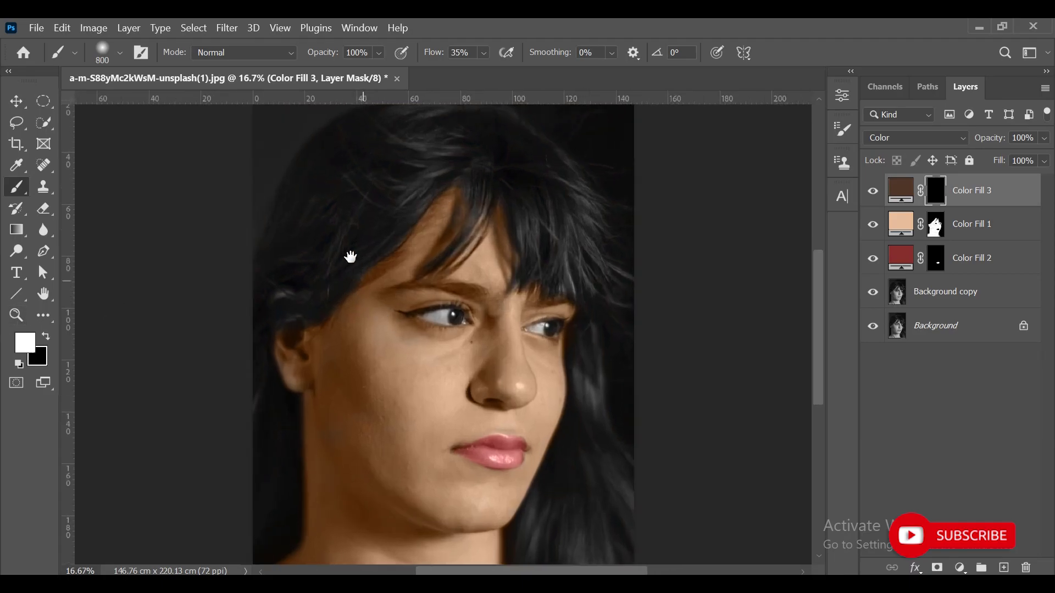
pyautogui.moveTo(349, 254); pyautogui.dragTo(353, 304)
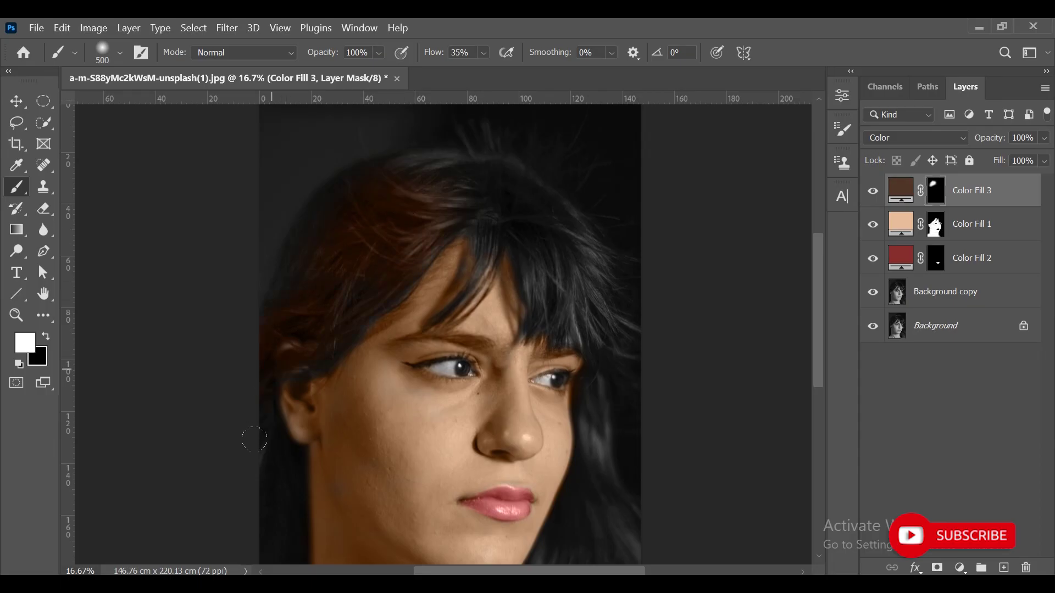
pyautogui.moveTo(490, 215); pyautogui.dragTo(478, 244)
pyautogui.press(']')
pyautogui.press(']')
pyautogui.press(']')
pyautogui.moveTo(597, 292); pyautogui.dragTo(611, 340)
pyautogui.press(']')
pyautogui.press(']')
pyautogui.press(']')
pyautogui.press(']')
pyautogui.press(']')
pyautogui.press(']')
# - Paint black on the brown fill's mask at brush size 500 to remove colour spill from the background around the flyaway hairs
pyautogui.click(18, 317)
pyautogui.moveTo(437, 137); pyautogui.dragTo(400, 283)
pyautogui.click(23, 193)
pyautogui.click(47, 335)
pyautogui.hscroll(6, 182, 294)
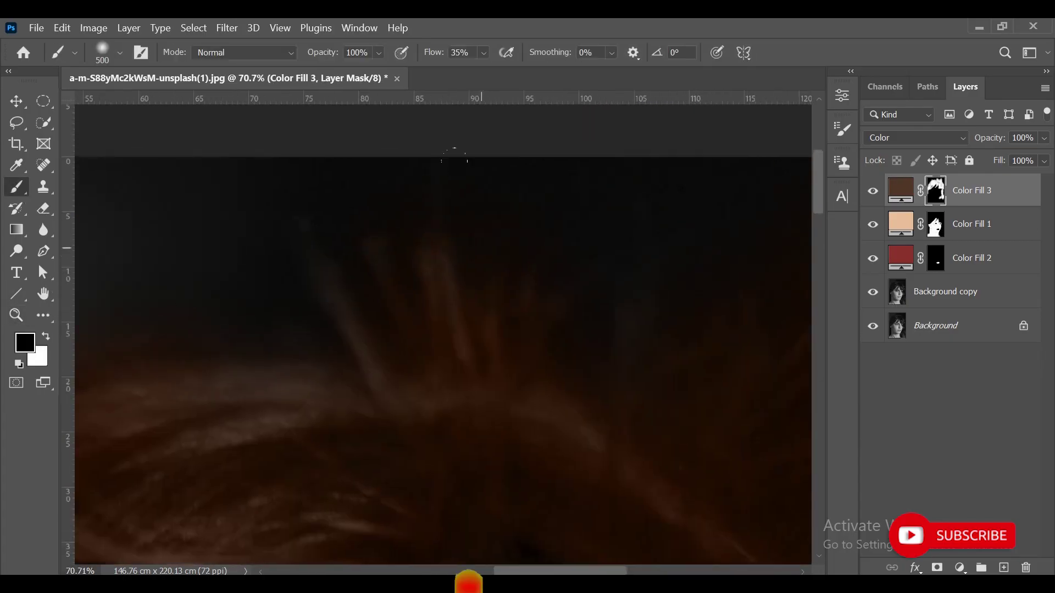
pyautogui.moveTo(577, 318); pyautogui.dragTo(398, 198)
pyautogui.moveTo(402, 511); pyautogui.dragTo(361, 344)
pyautogui.moveTo(571, 181); pyautogui.dragTo(472, 340)
pyautogui.moveTo(550, 377); pyautogui.dragTo(631, 516)
pyautogui.moveTo(467, 278); pyautogui.dragTo(502, 456)
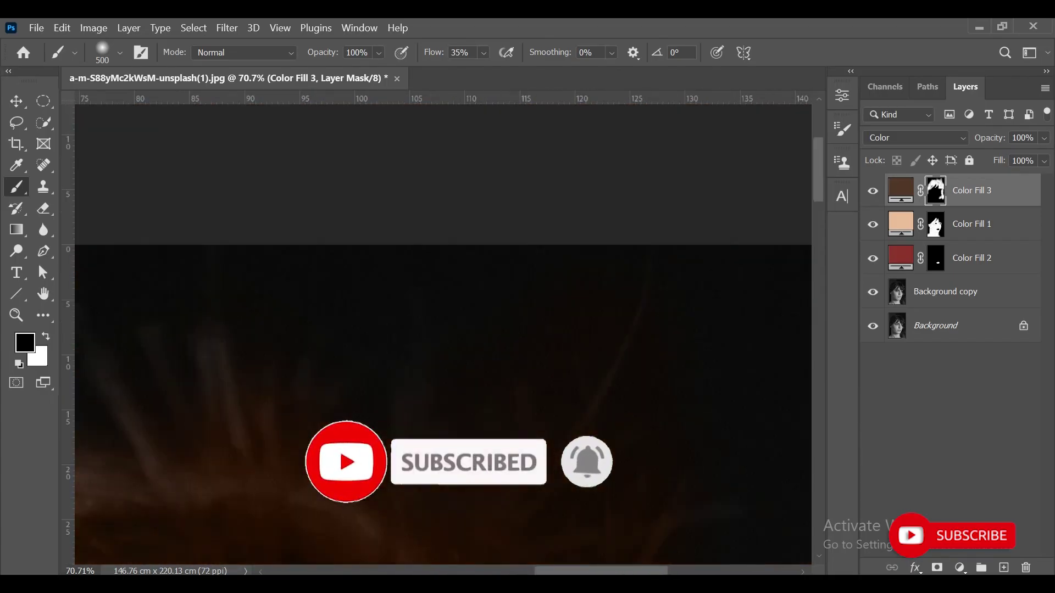
# - Touch up the hair colour with white on the brown fill's mask, using a soft brush at size 700
pyautogui.click(16, 101)
pyautogui.hotkey('ctrl', '0')
pyautogui.click(16, 186)
pyautogui.click(46, 336)
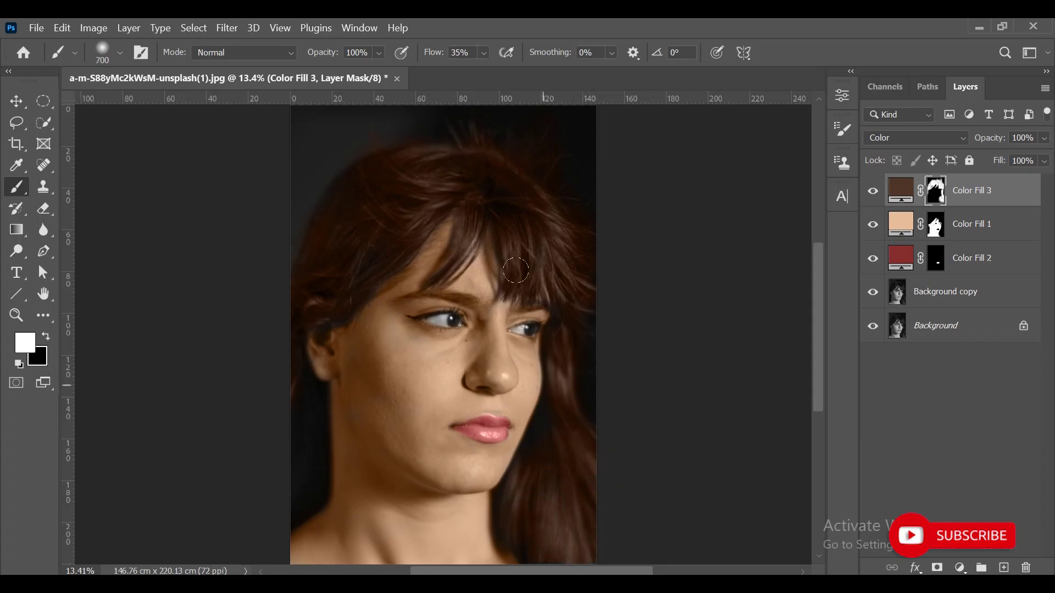
pyautogui.press('v')
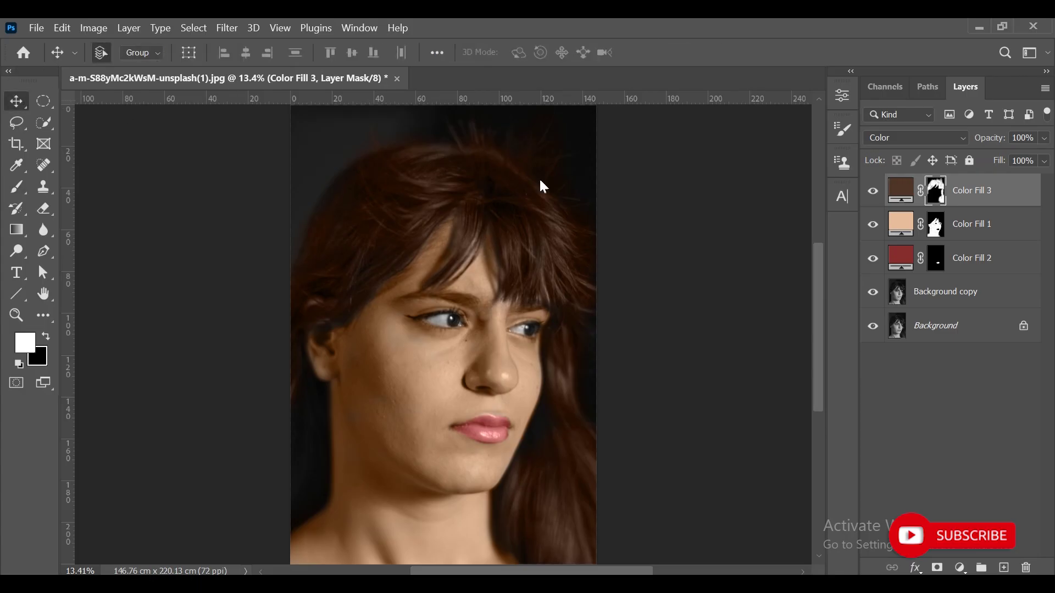
# - Change the hair fill's colour to a darker, less saturated brown
pyautogui.doubleClick(894, 193)
pyautogui.moveTo(845, 320)
pyautogui.mouseDown()
pyautogui.moveTo(835, 450)
pyautogui.moveTo(846, 474)
pyautogui.mouseUp()
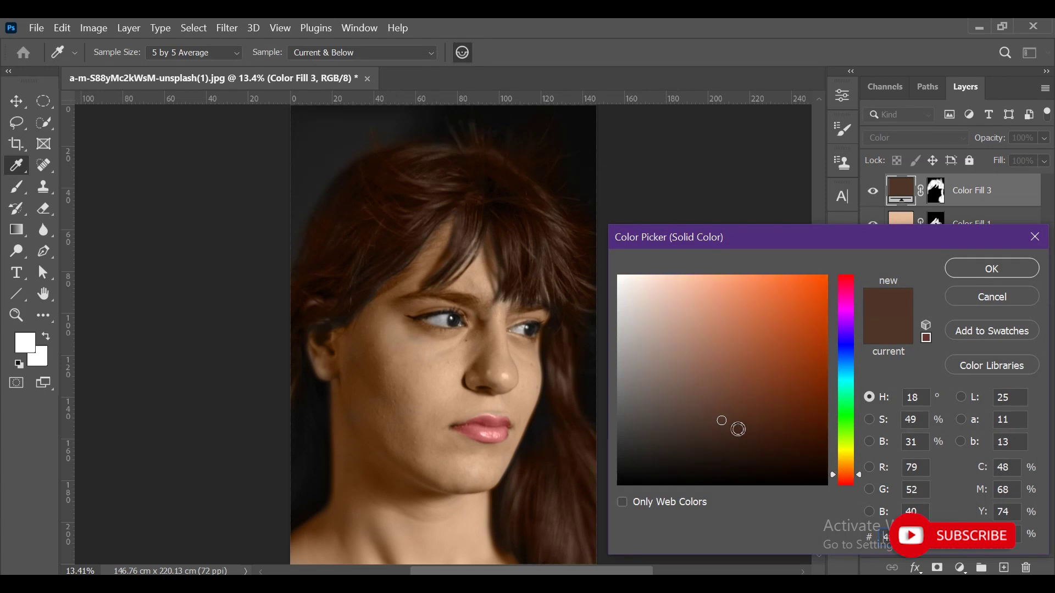
pyautogui.click(739, 431)
pyautogui.moveTo(736, 429); pyautogui.dragTo(689, 430)
pyautogui.click(965, 271)
# - Paint white on the skin fill's mask at brush size 90 over the forehead area between the fringe strands
pyautogui.click(20, 316)
pyautogui.moveTo(450, 239); pyautogui.dragTo(536, 294)
pyautogui.click(936, 224)
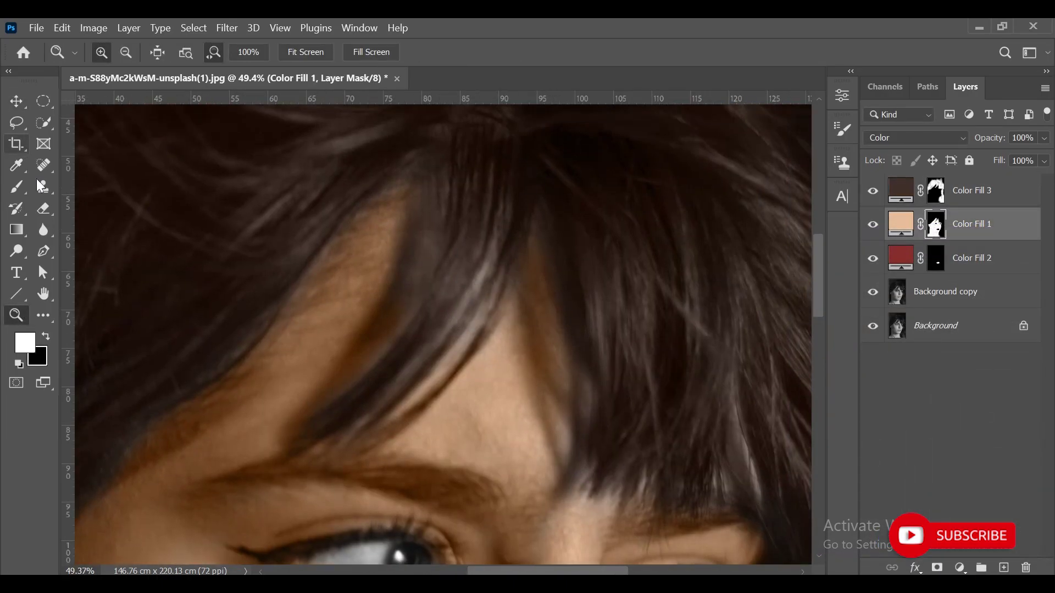
pyautogui.press('b')
pyautogui.press(']')
pyautogui.press(']')
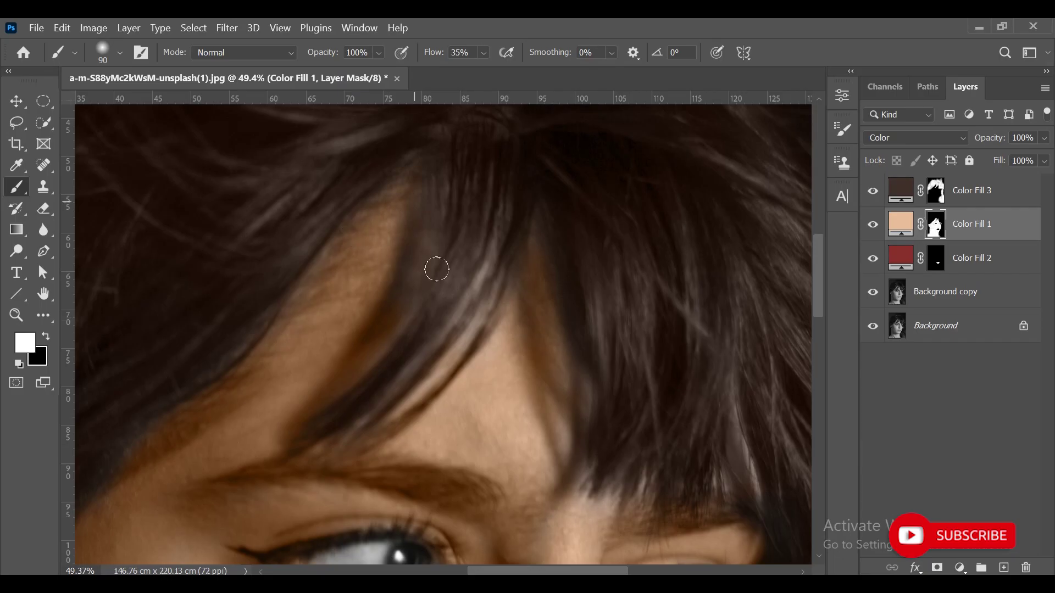
pyautogui.moveTo(434, 203); pyautogui.dragTo(466, 283)
# - Paint white on the skin fill's mask to cover the grey gaps around the ear, temple, eyes and nose bridge
pyautogui.moveTo(209, 522); pyautogui.dragTo(492, 187)
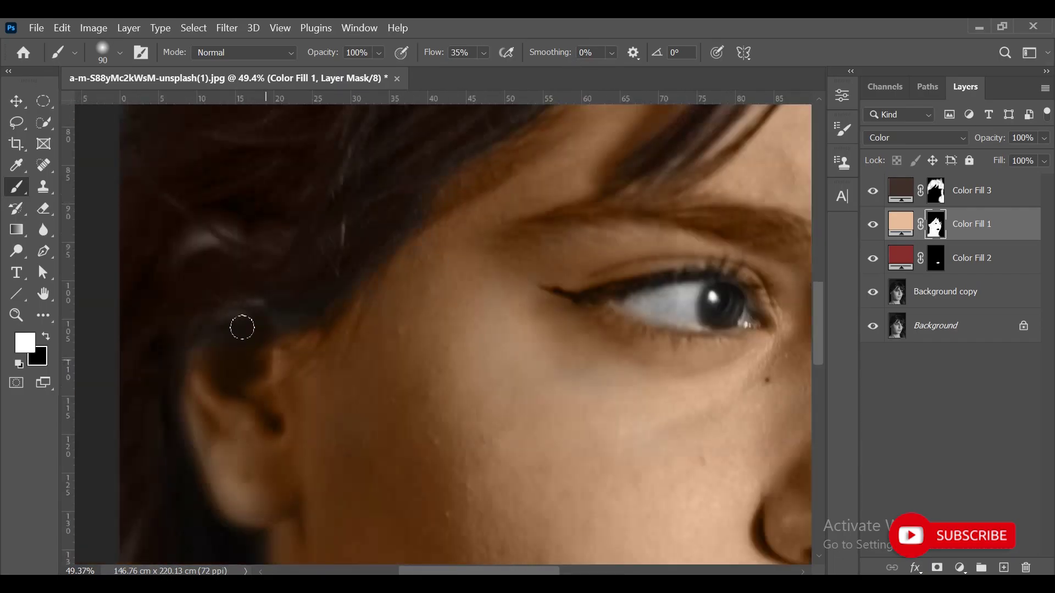
pyautogui.moveTo(398, 313); pyautogui.dragTo(297, 195)
pyautogui.moveTo(569, 221); pyautogui.dragTo(539, 313)
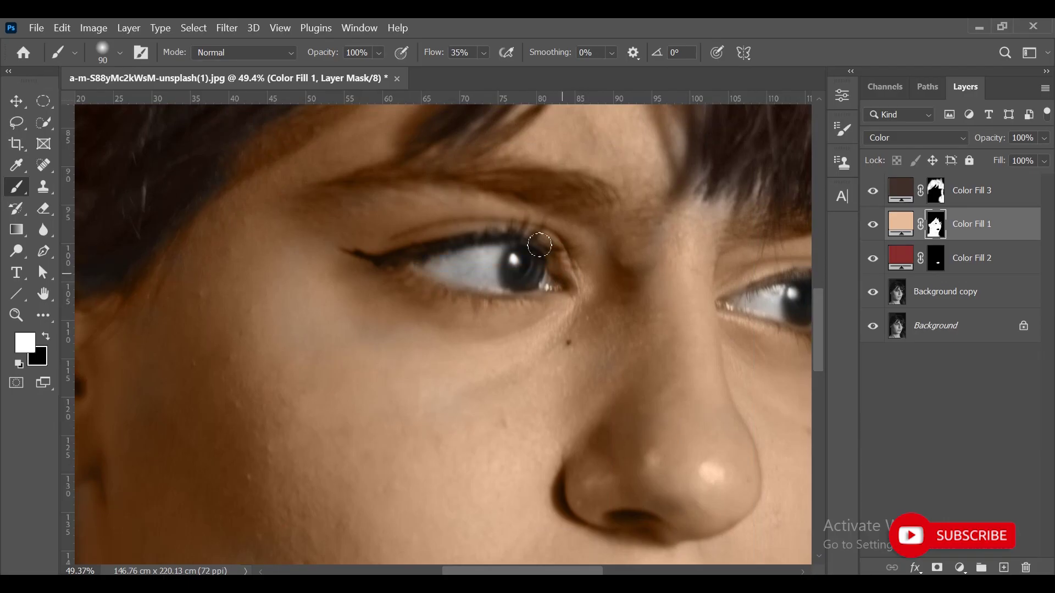
pyautogui.moveTo(639, 238); pyautogui.dragTo(395, 195)
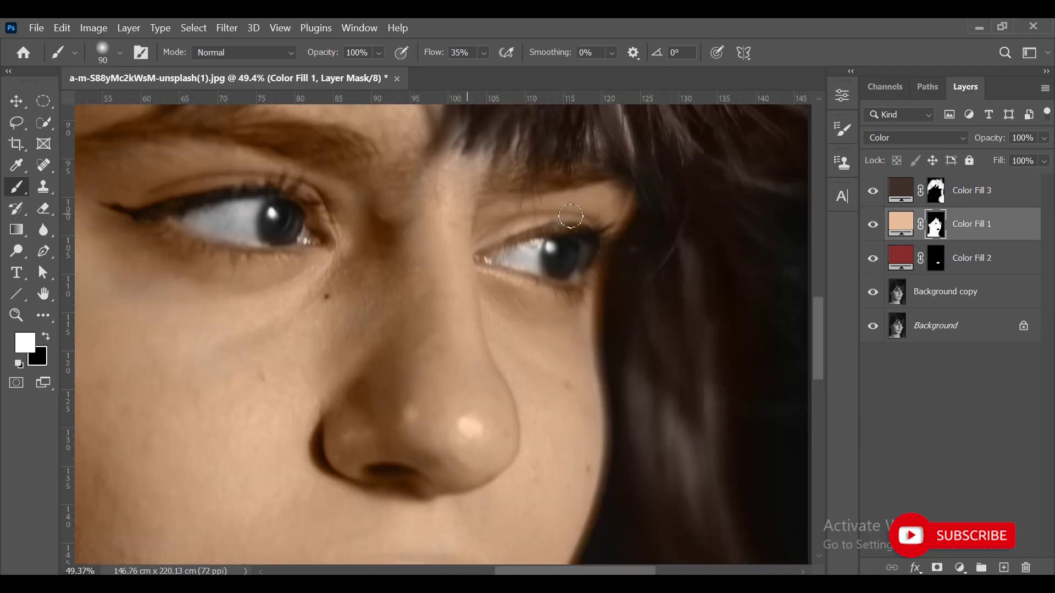
pyautogui.click(19, 107)
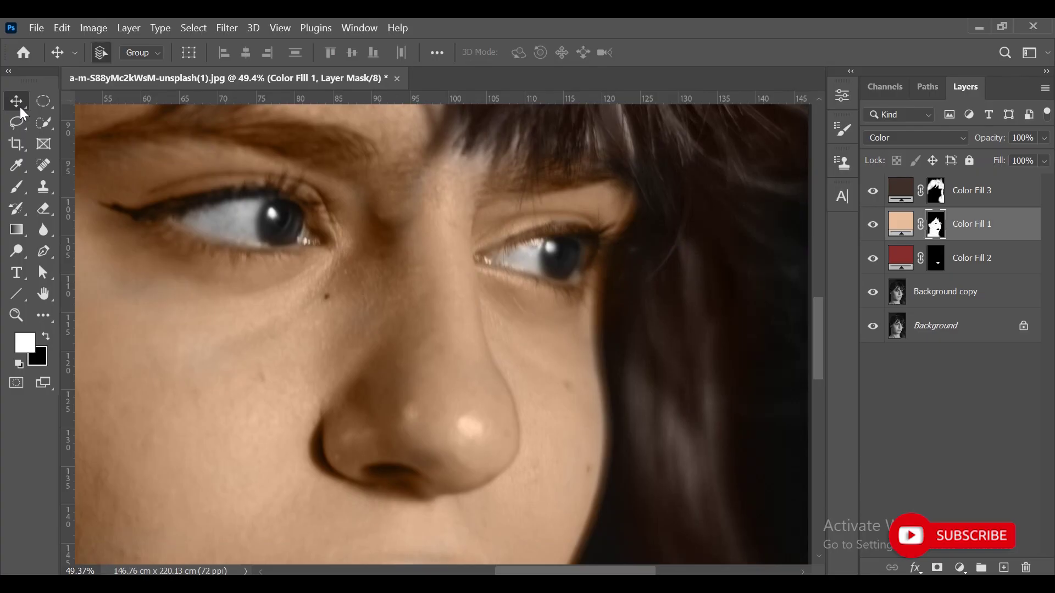
pyautogui.hotkey('ctrl', '0')
# - Add a Levels adjustment layer above all layers, with the midtone level at 0.72 and the white input level at about 235
pyautogui.click(937, 420)
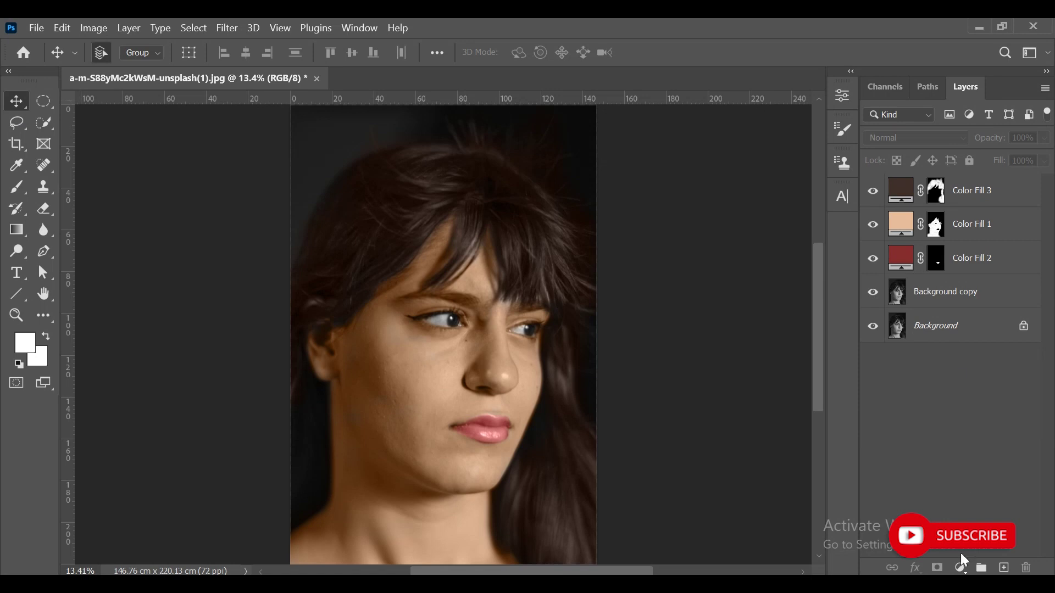
pyautogui.click(960, 568)
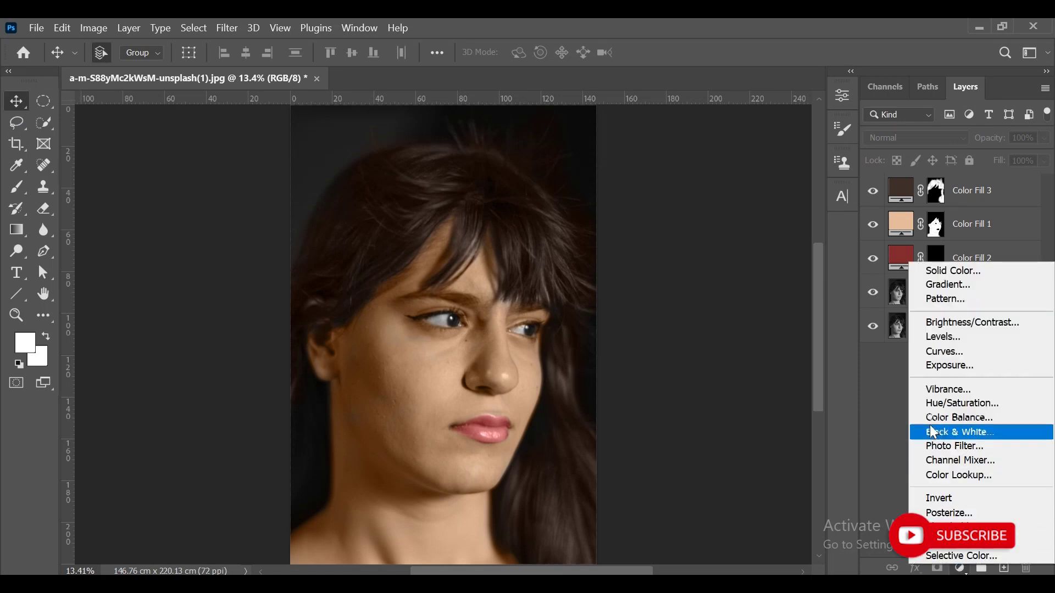
pyautogui.click(947, 337)
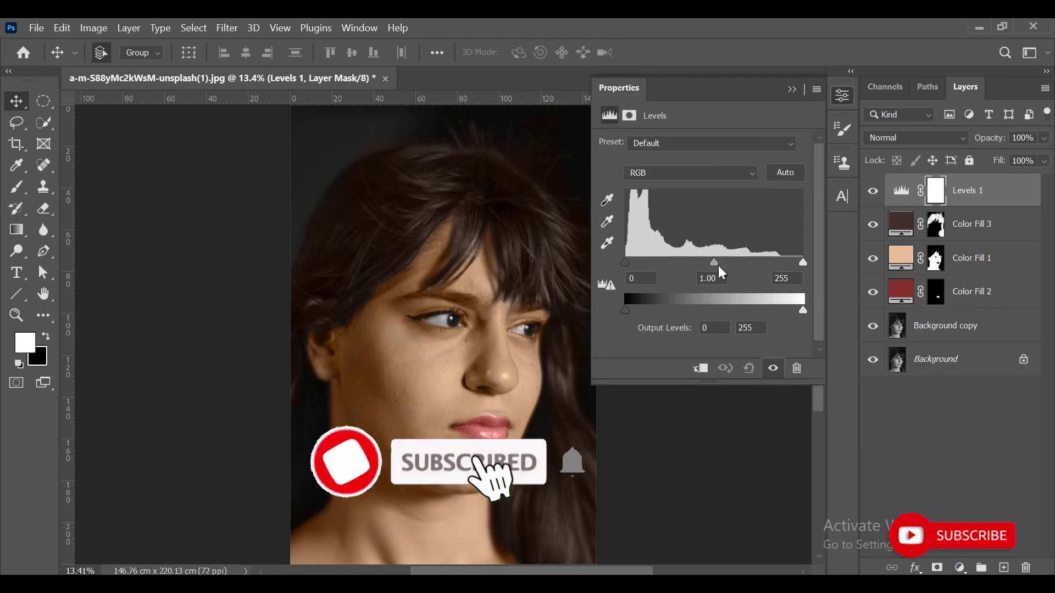
pyautogui.moveTo(720, 268); pyautogui.dragTo(725, 269)
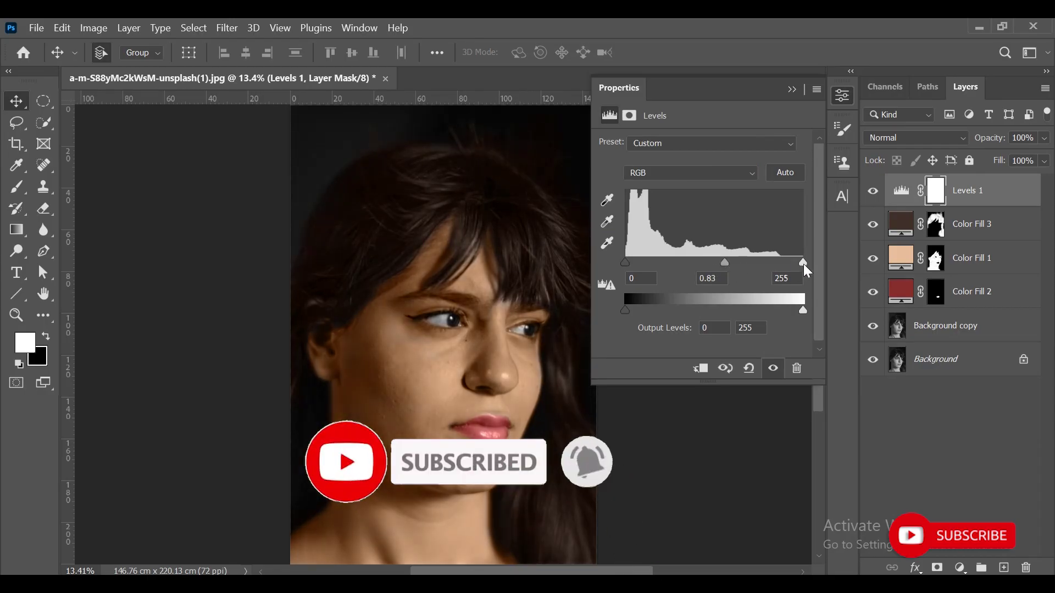
pyautogui.moveTo(803, 264); pyautogui.dragTo(789, 264)
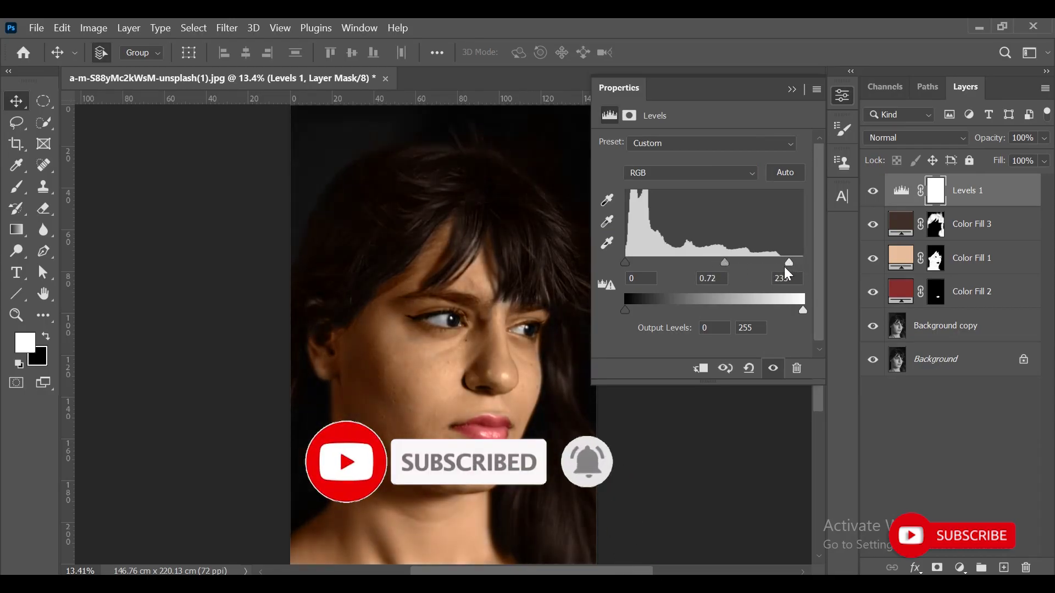